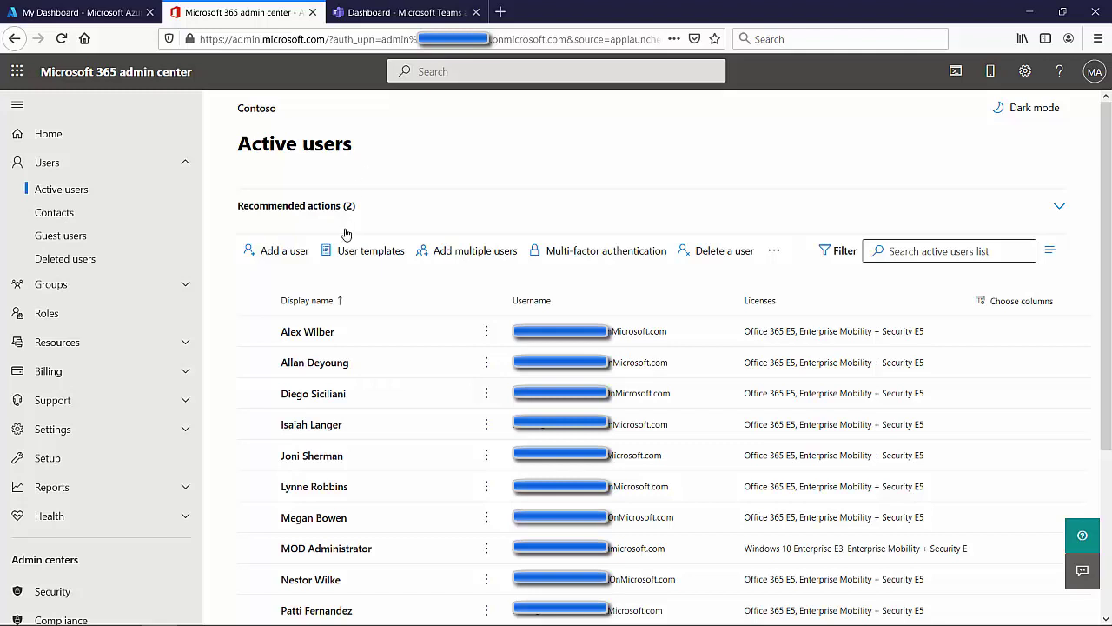
# Open the admin role settings of the first active user and enable admin center access
pyautogui.click(293, 337)
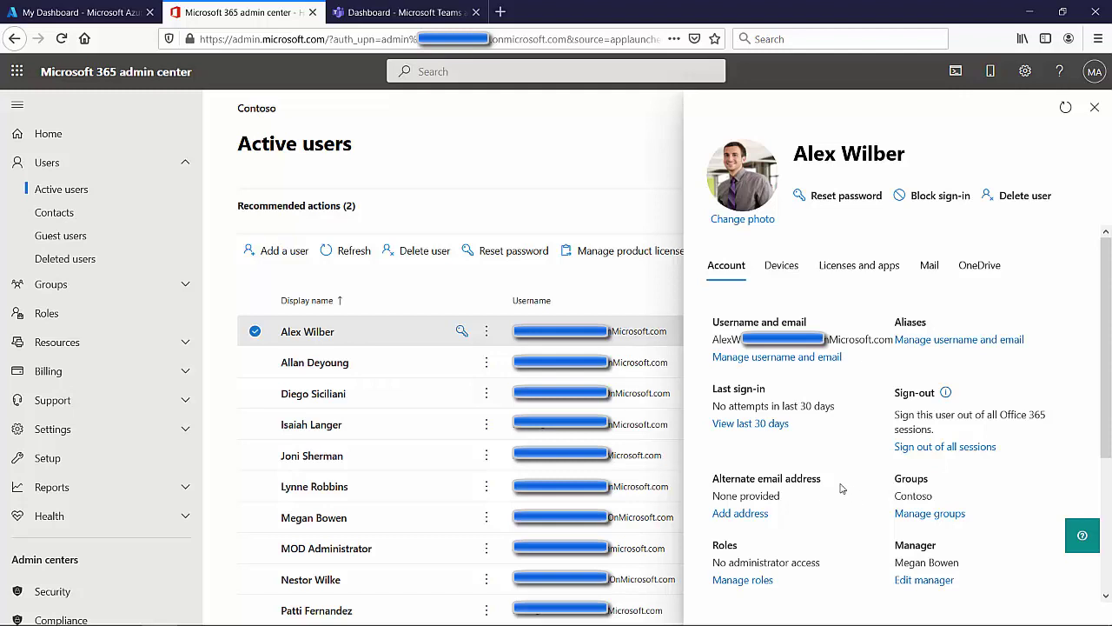
pyautogui.click(743, 580)
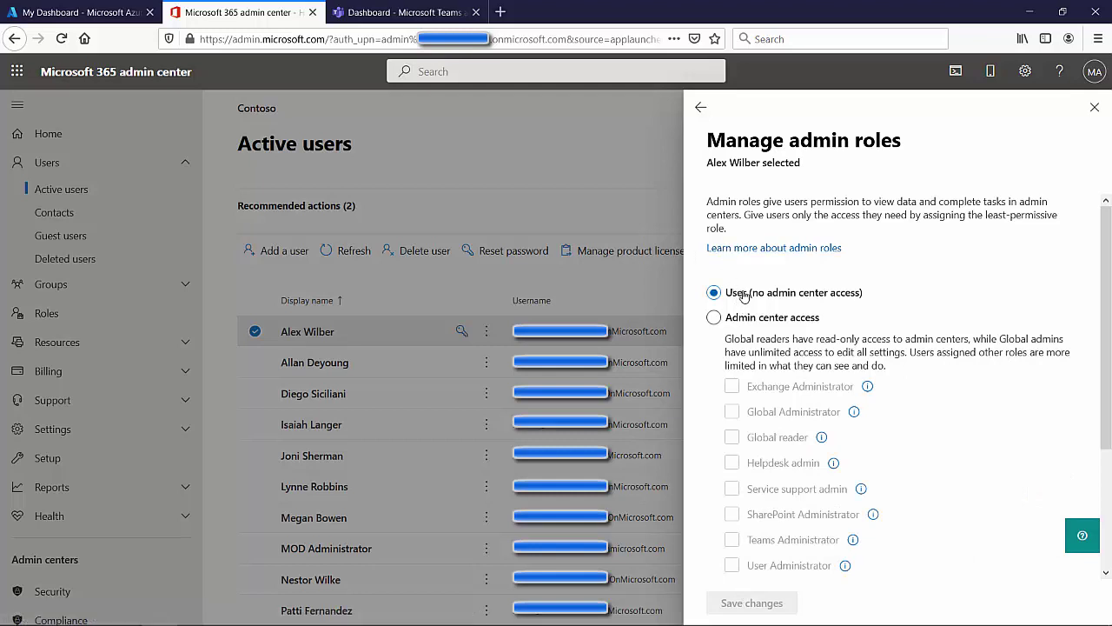
pyautogui.click(746, 322)
pyautogui.click(750, 319)
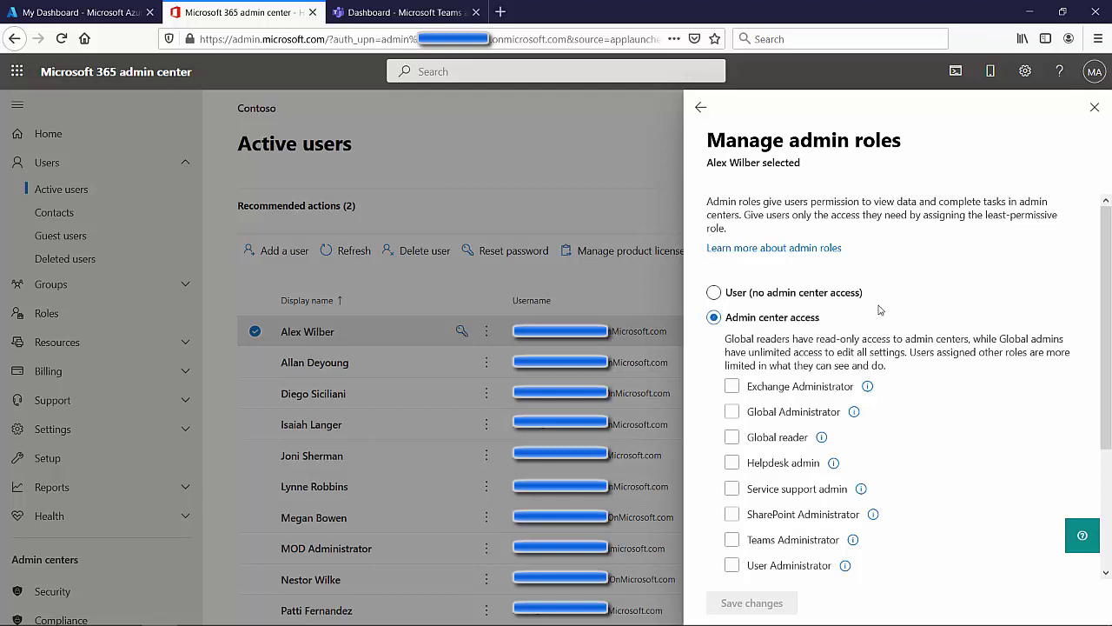
# Examine the commonly used admin roles, including Global, Exchange, SharePoint and Teams Administrator
pyautogui.scroll(-3, 886, 323)
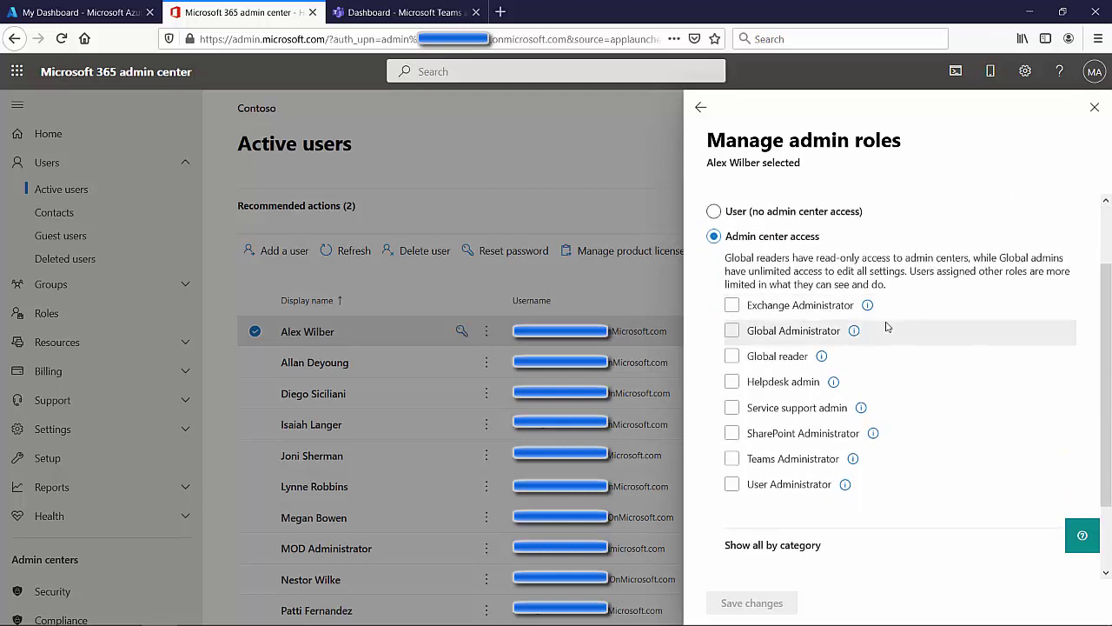
pyautogui.scroll(2, 802, 347)
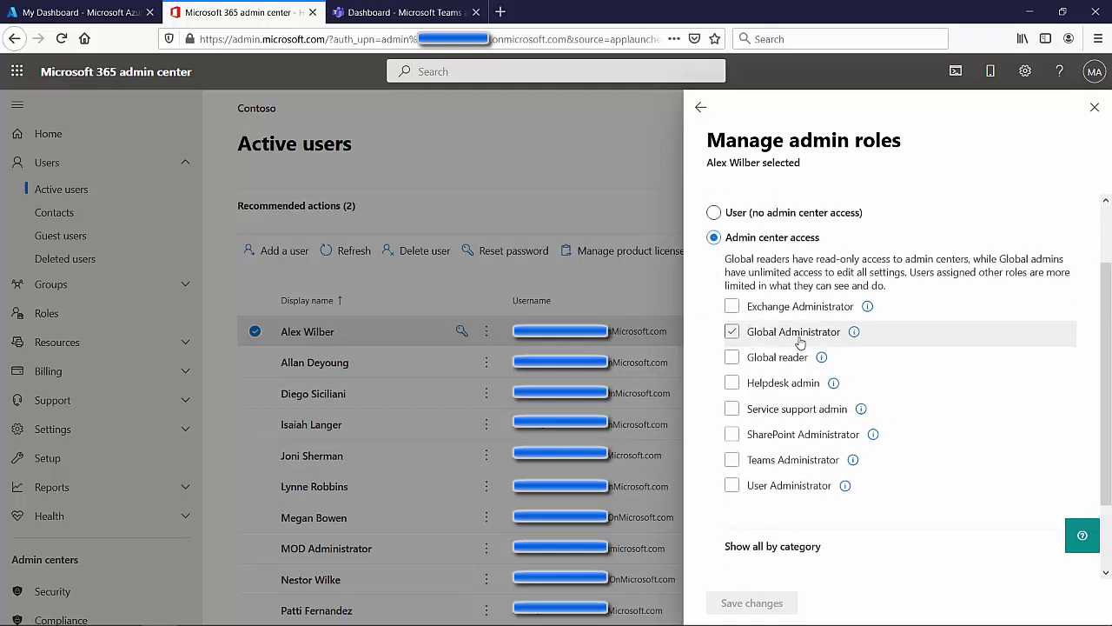
pyautogui.click(763, 314)
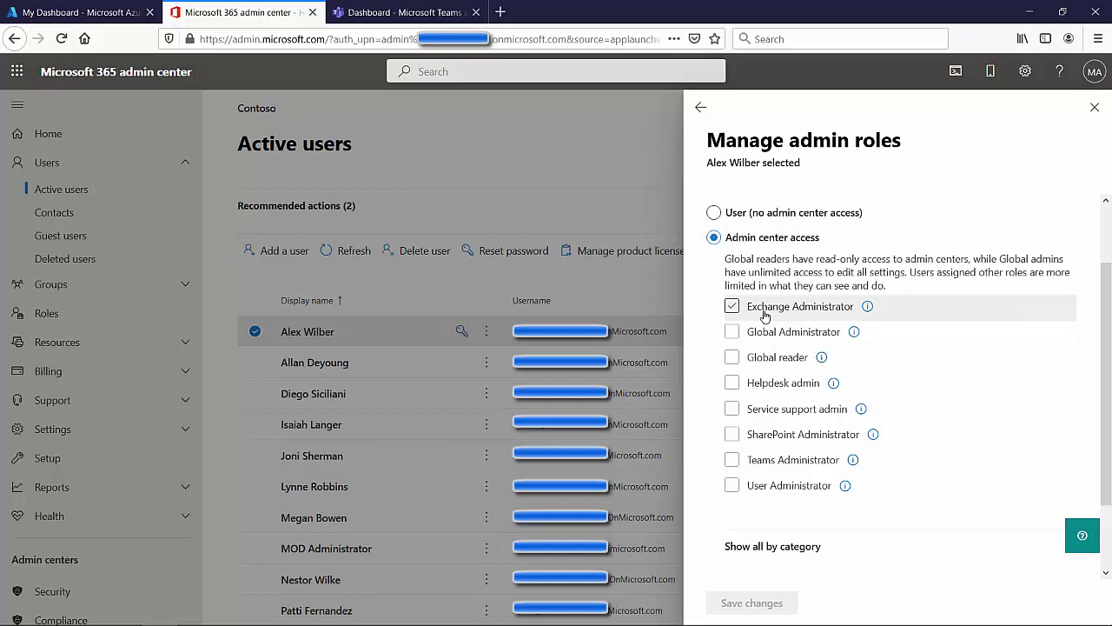
pyautogui.click(764, 314)
pyautogui.click(760, 438)
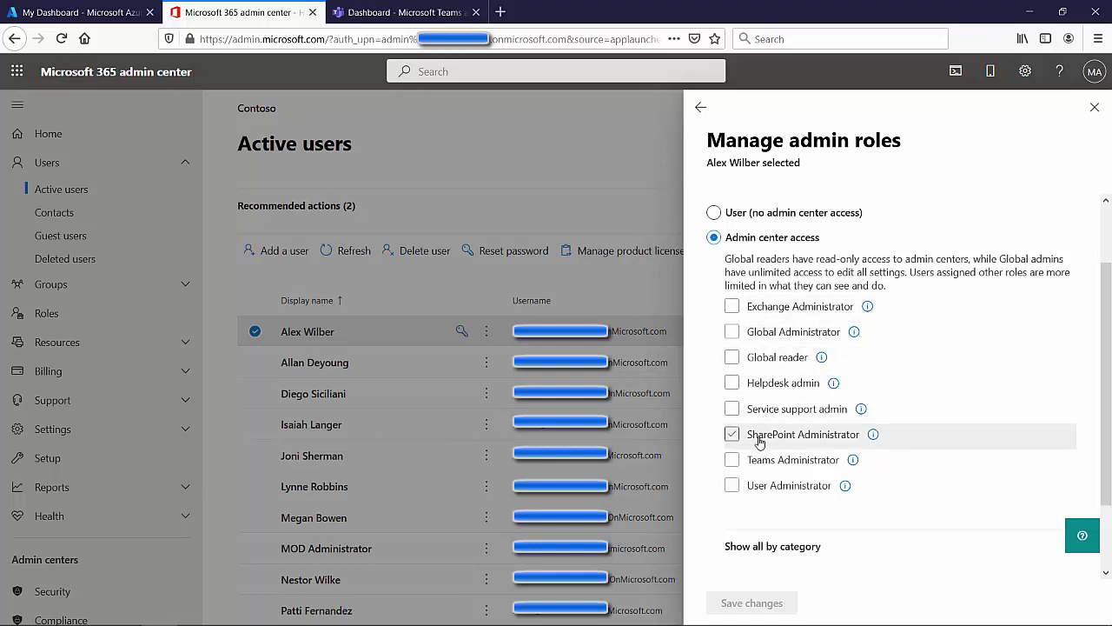
pyautogui.click(772, 465)
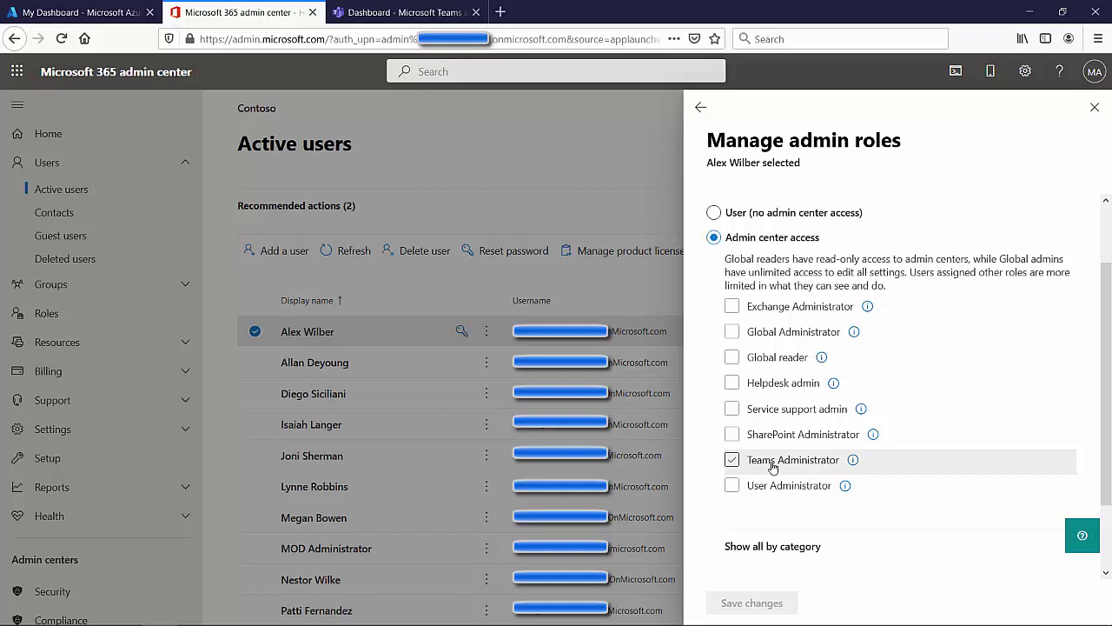
pyautogui.click(772, 468)
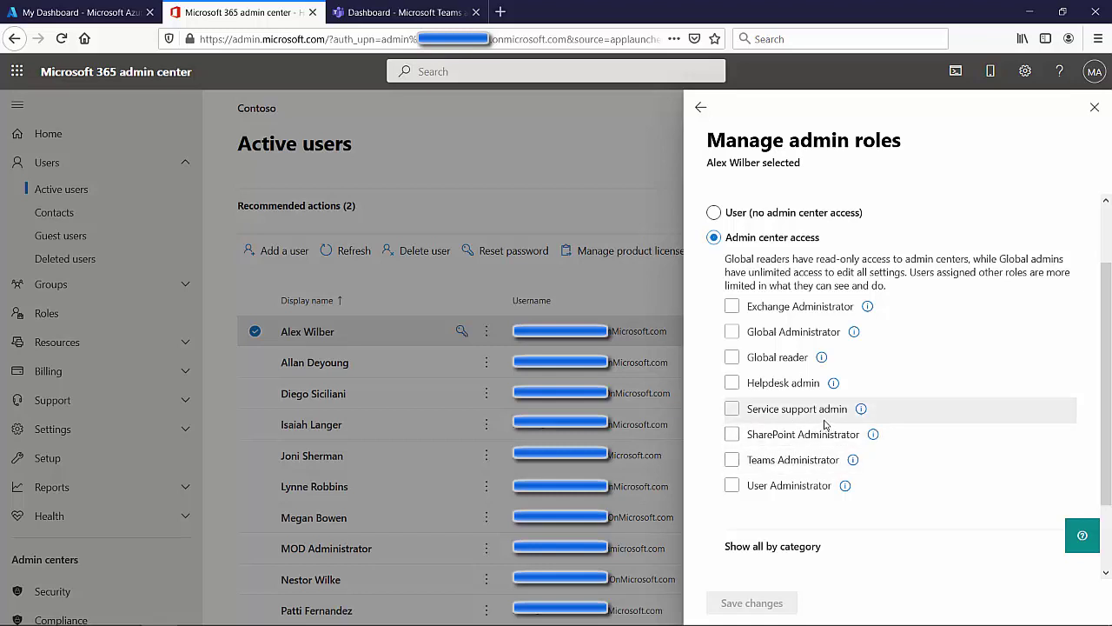
# Show all admin roles by category and locate the Teams Administrator role
pyautogui.moveTo(1104, 276); pyautogui.dragTo(1102, 323)
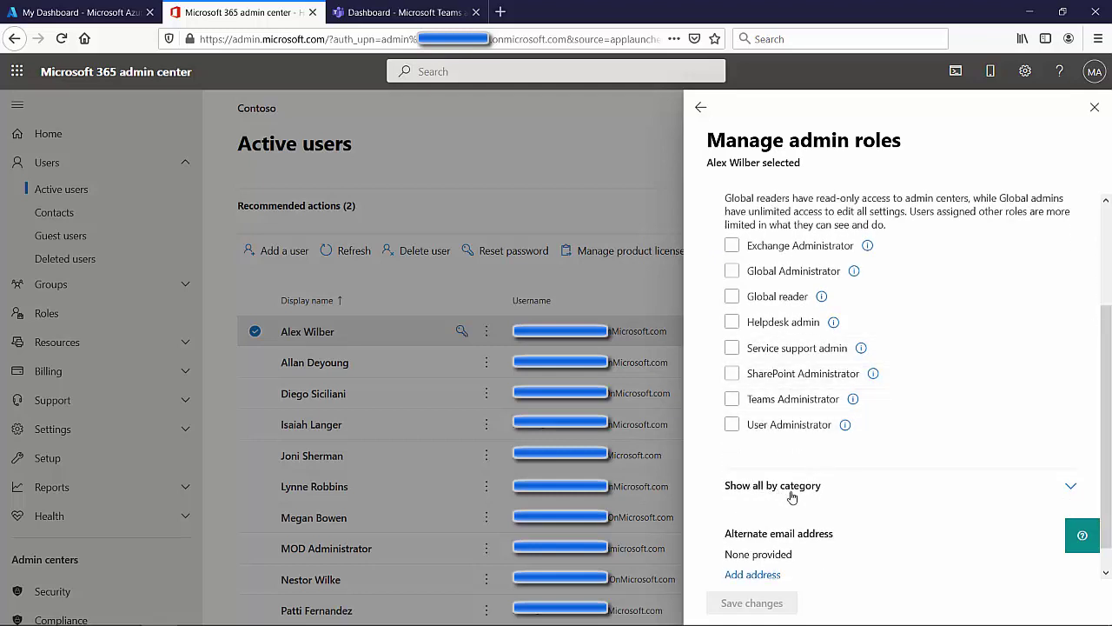
pyautogui.click(1072, 488)
pyautogui.moveTo(1106, 264); pyautogui.dragTo(1101, 356)
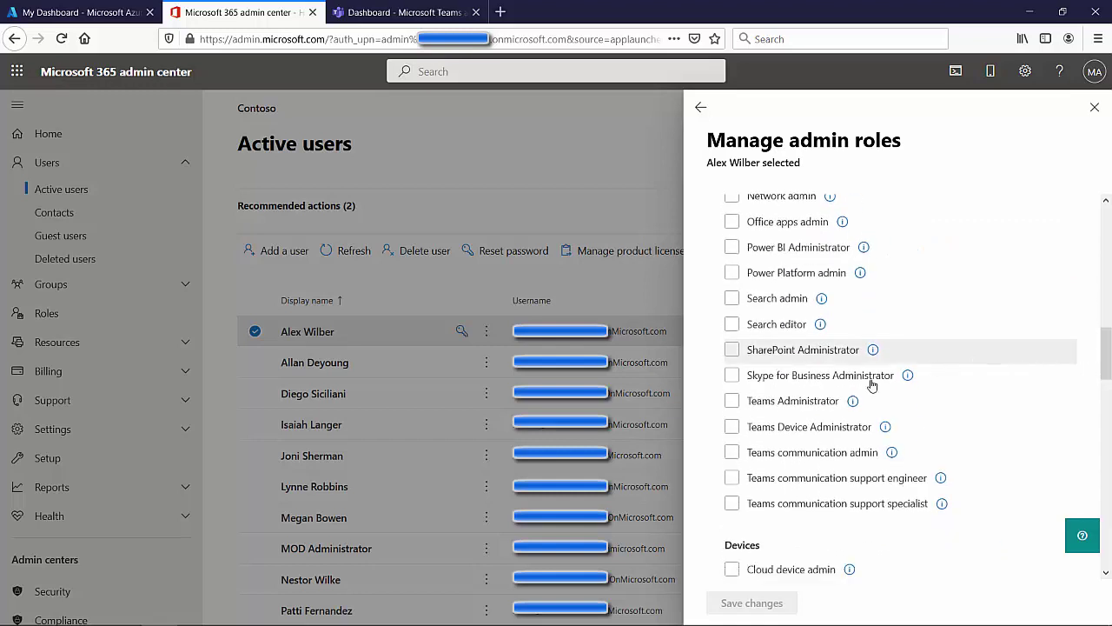
pyautogui.click(758, 407)
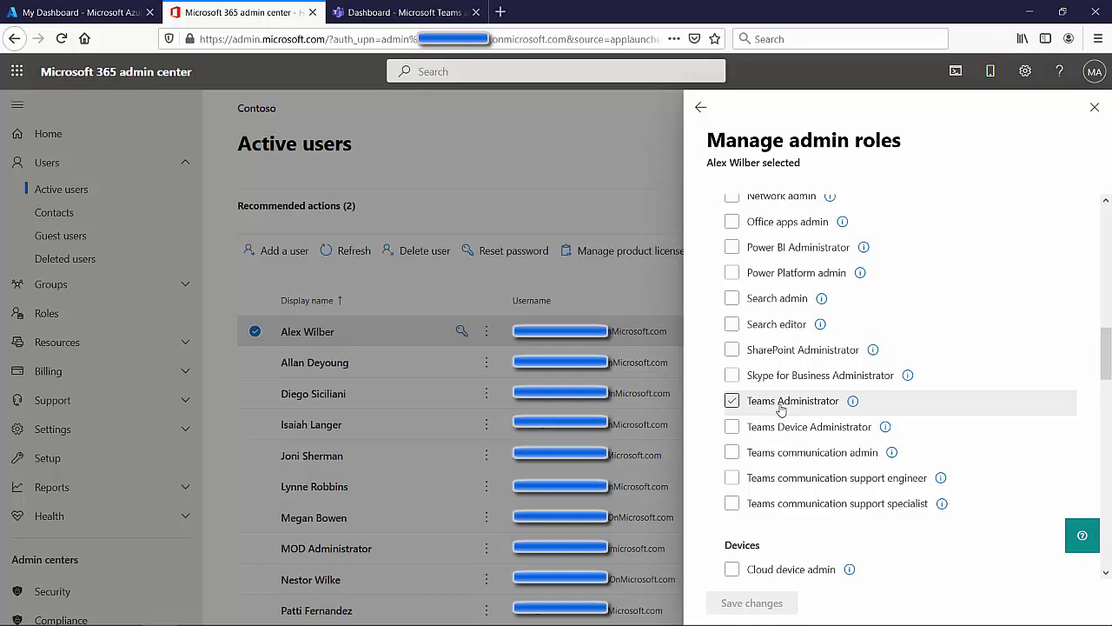
pyautogui.click(777, 404)
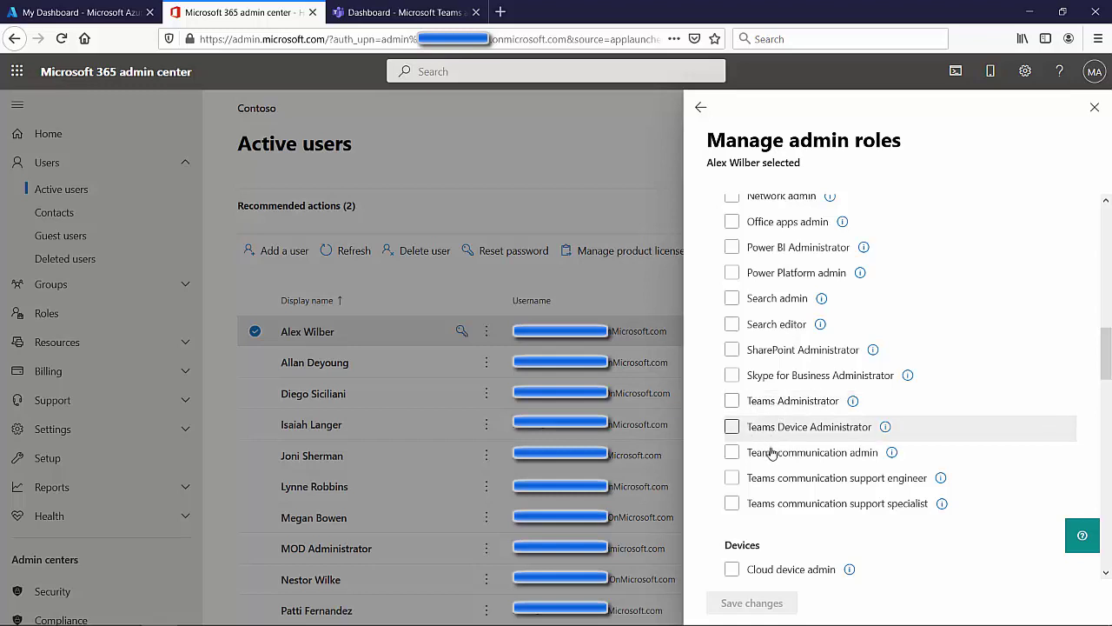
# Examine the Teams Device Administrator and Teams communication admin, support engineer and support specialist roles, and leave the role settings without saving
pyautogui.click(786, 434)
pyautogui.click(784, 455)
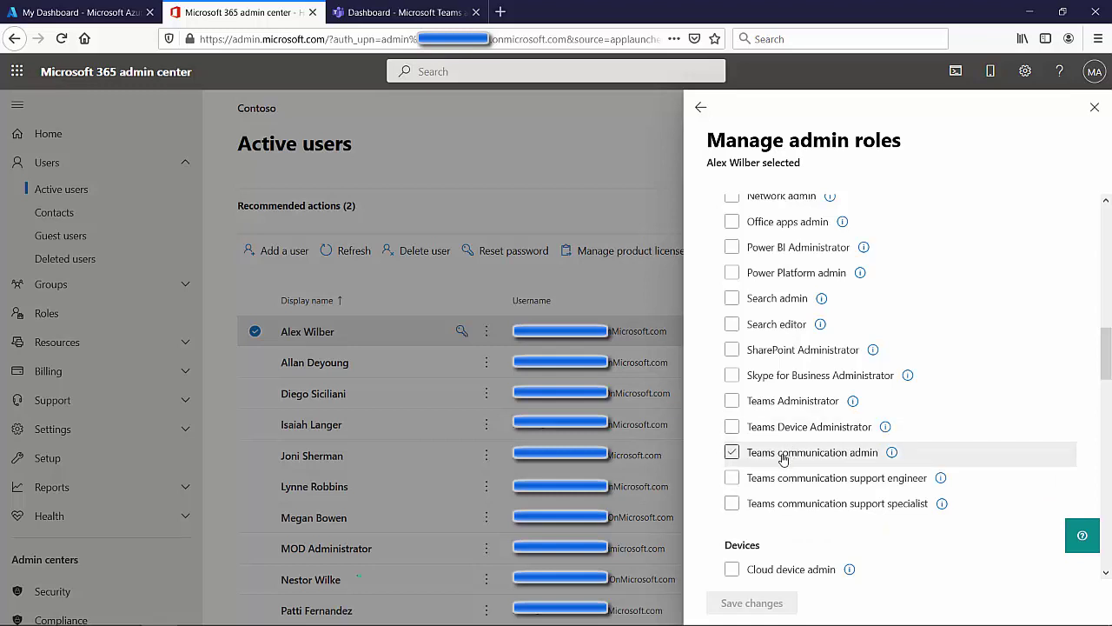
pyautogui.click(785, 483)
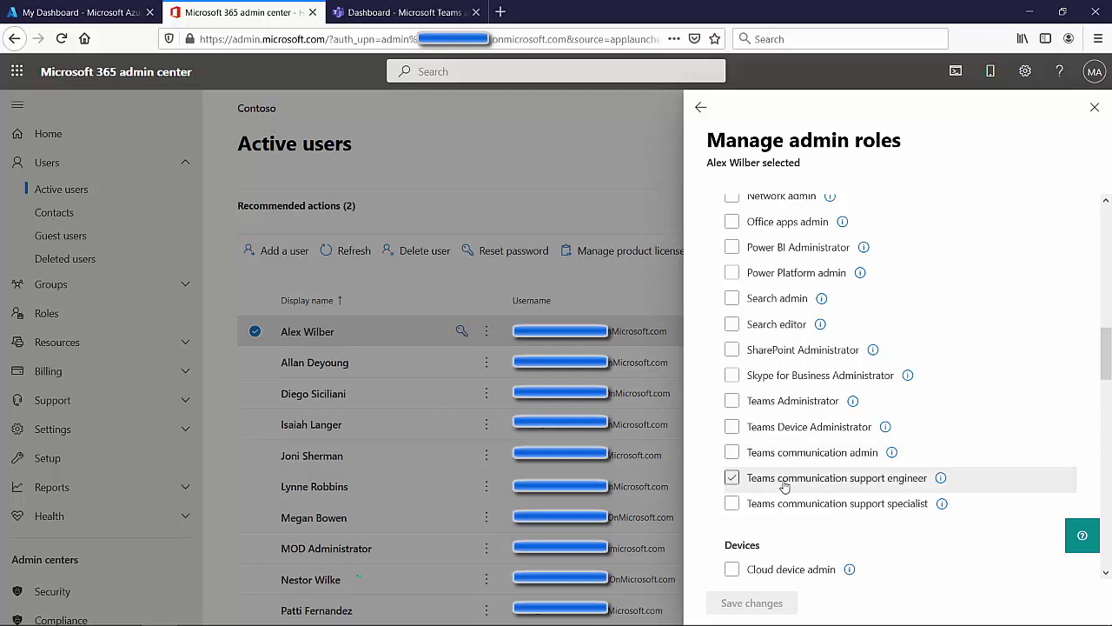
pyautogui.click(791, 505)
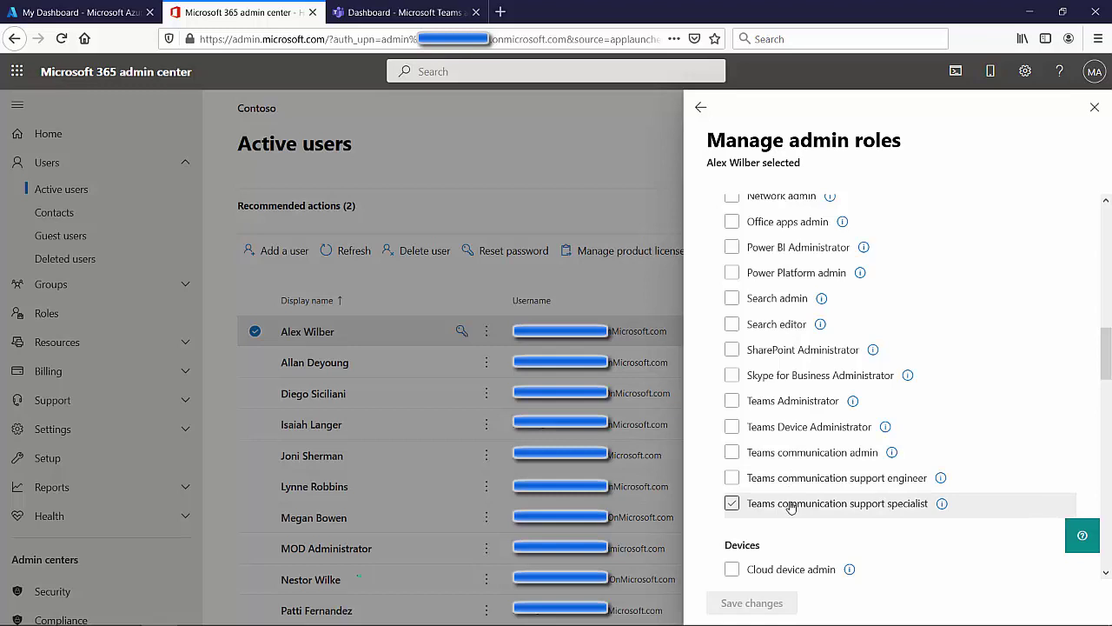
pyautogui.click(752, 429)
pyautogui.click(754, 452)
pyautogui.click(766, 481)
pyautogui.click(770, 506)
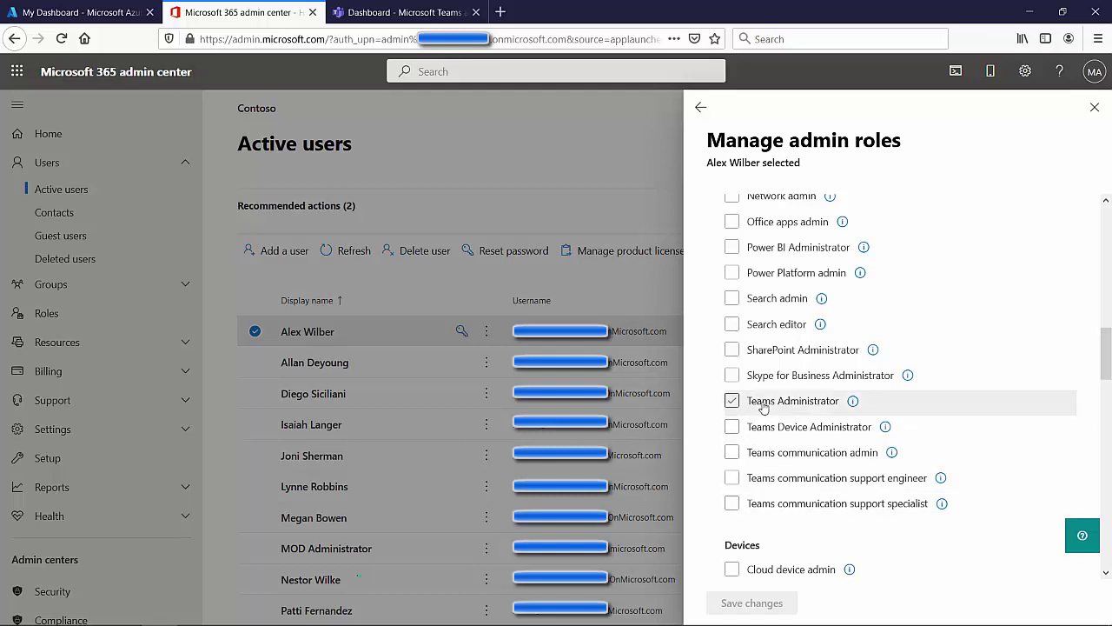
pyautogui.click(1096, 108)
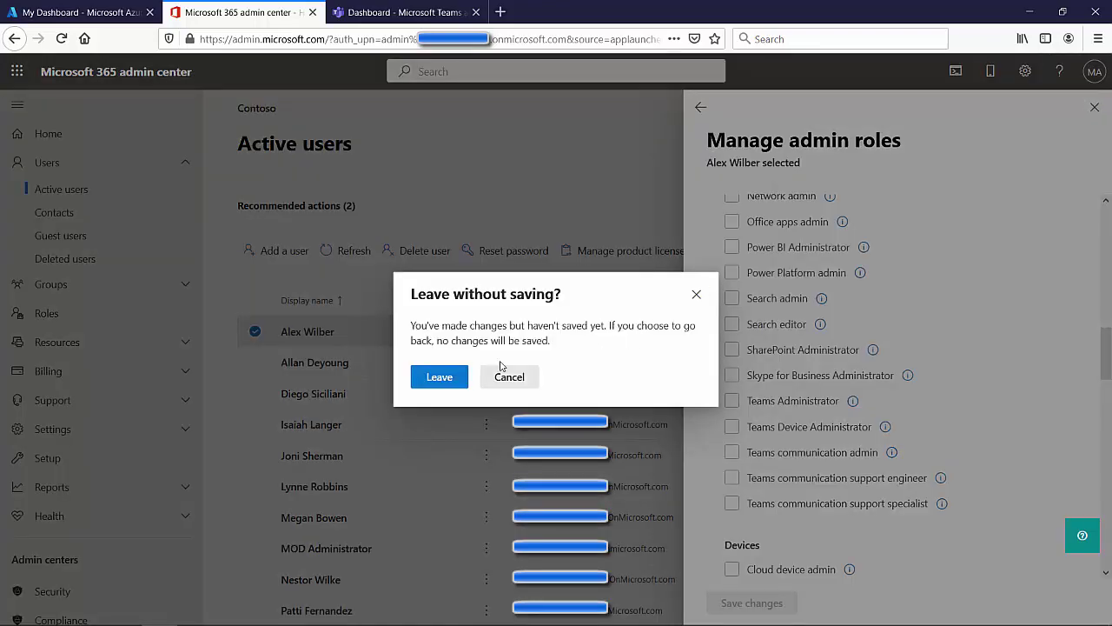
pyautogui.click(442, 379)
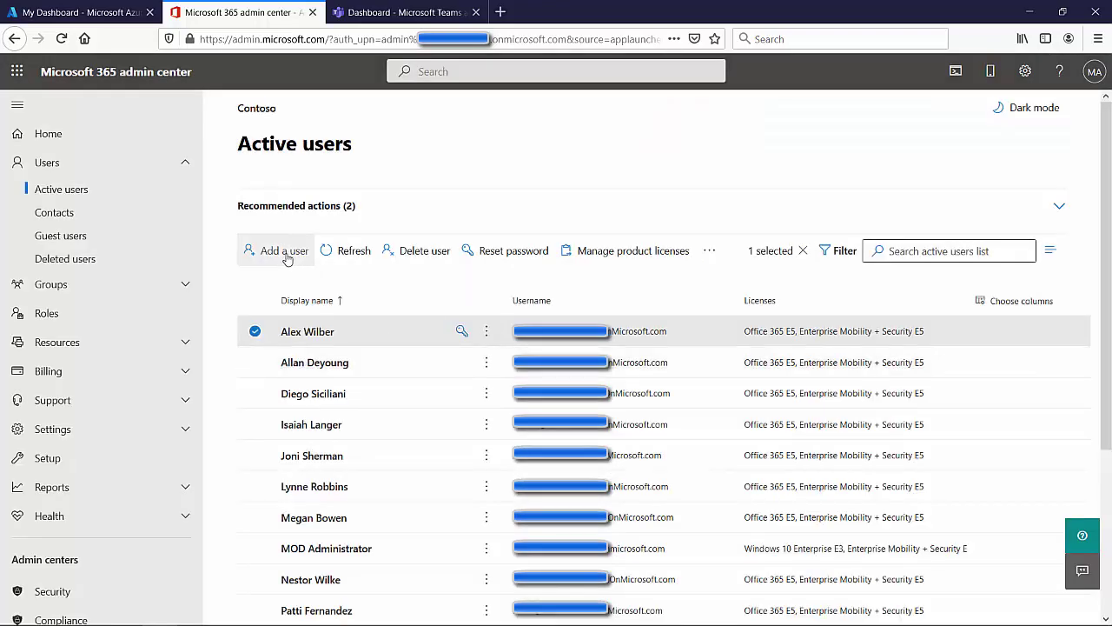
# Start adding a user with first name BurningIce, last name Tech and username burningicetech, and continue to the product licenses
pyautogui.click(284, 252)
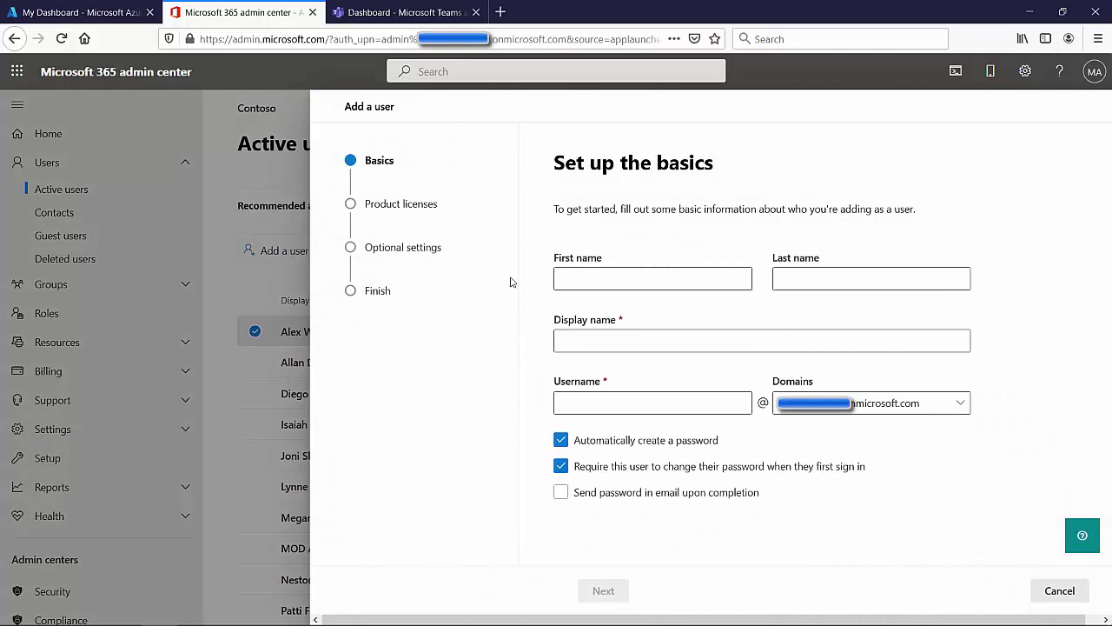
pyautogui.click(637, 280)
pyautogui.write('BurningIce')
pyautogui.press('Tab')
pyautogui.write('Tech')
pyautogui.press('Tab')
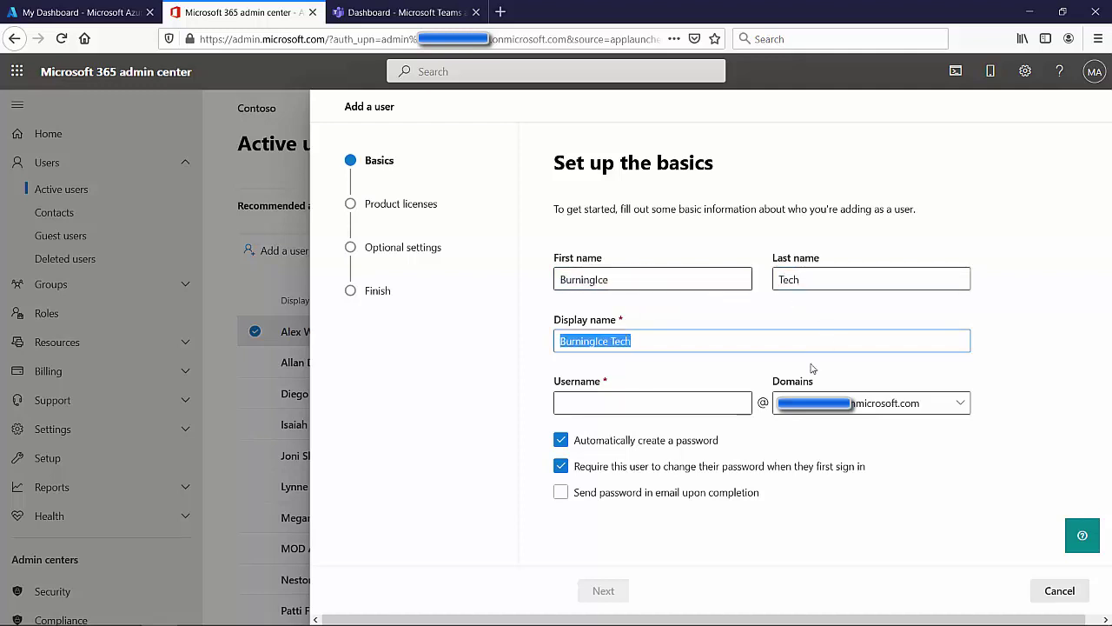
pyautogui.click(684, 409)
pyautogui.write('burningicetech')
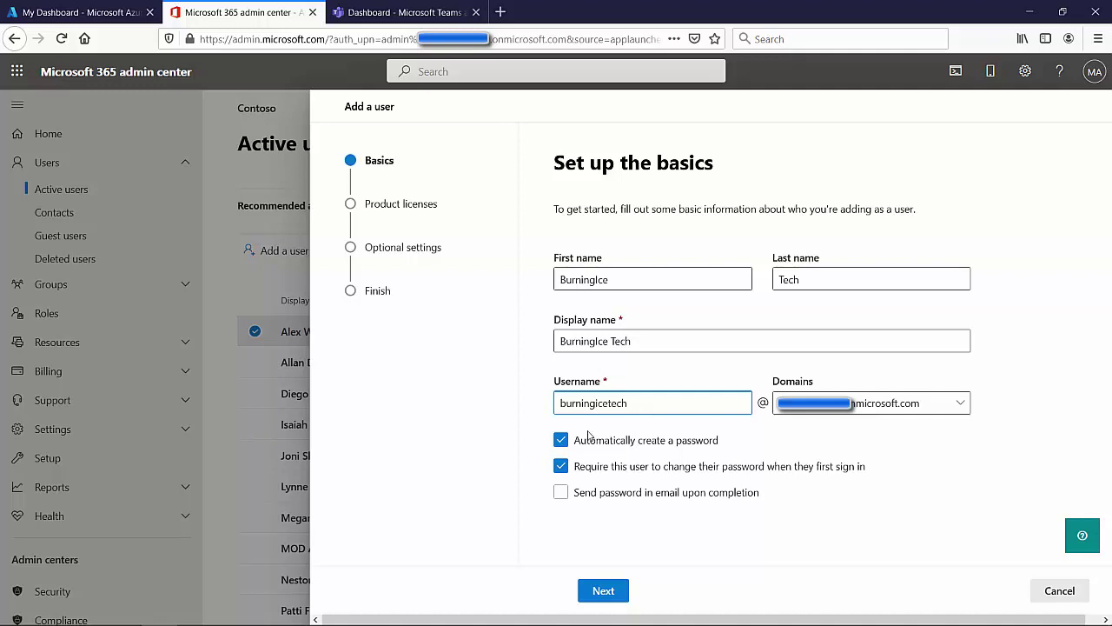
pyautogui.click(603, 591)
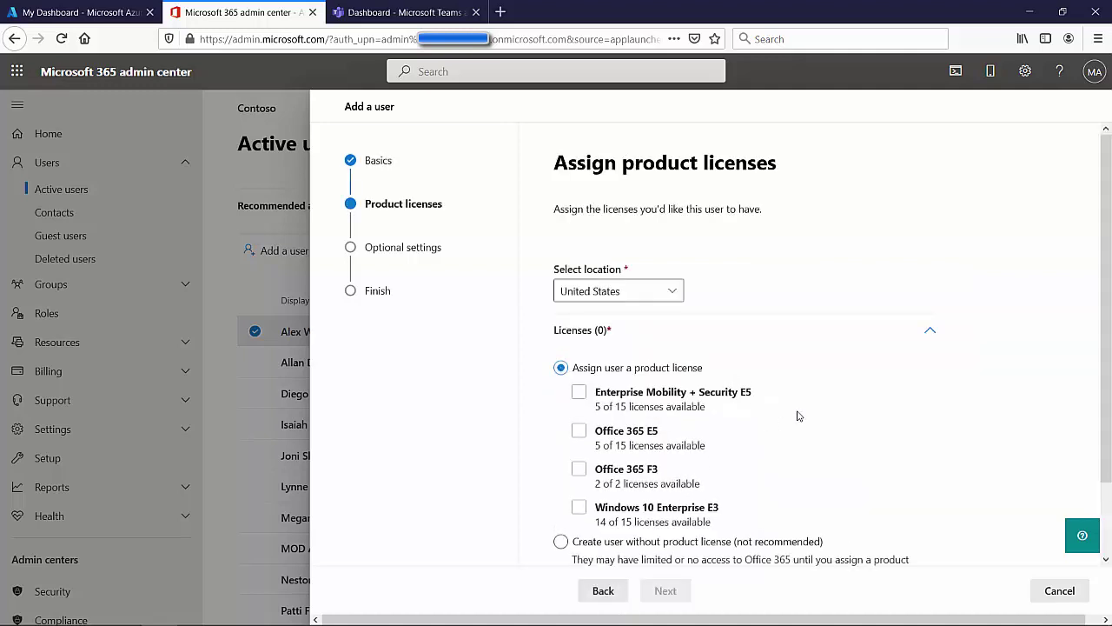
# Assign the Office 365 E5 license to the new user and continue to the optional settings
pyautogui.scroll(-2, 785, 418)
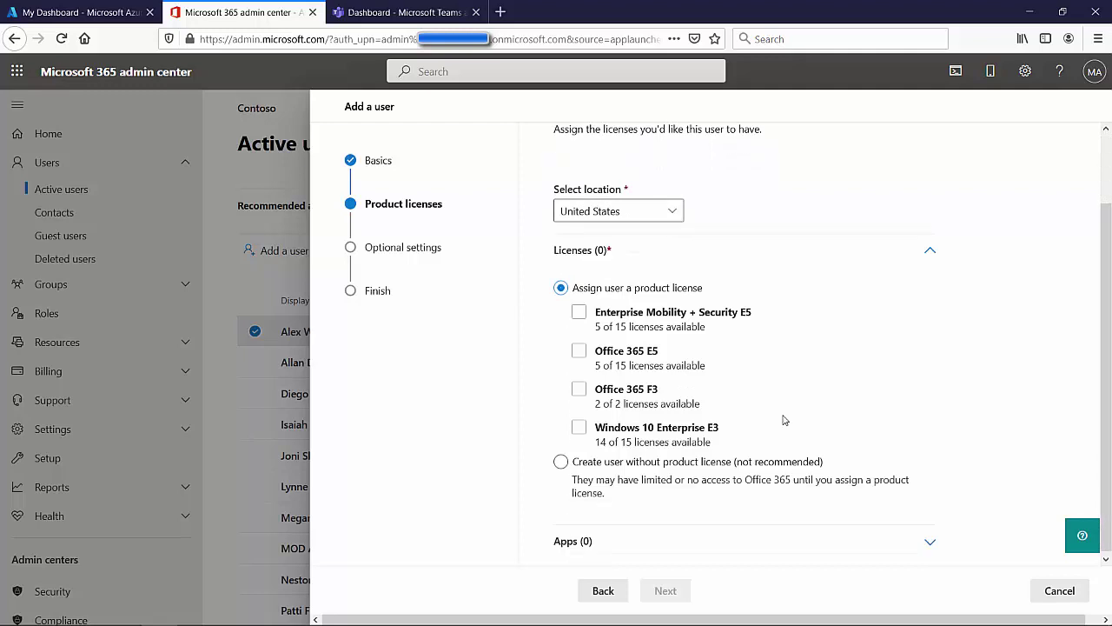
pyautogui.click(580, 349)
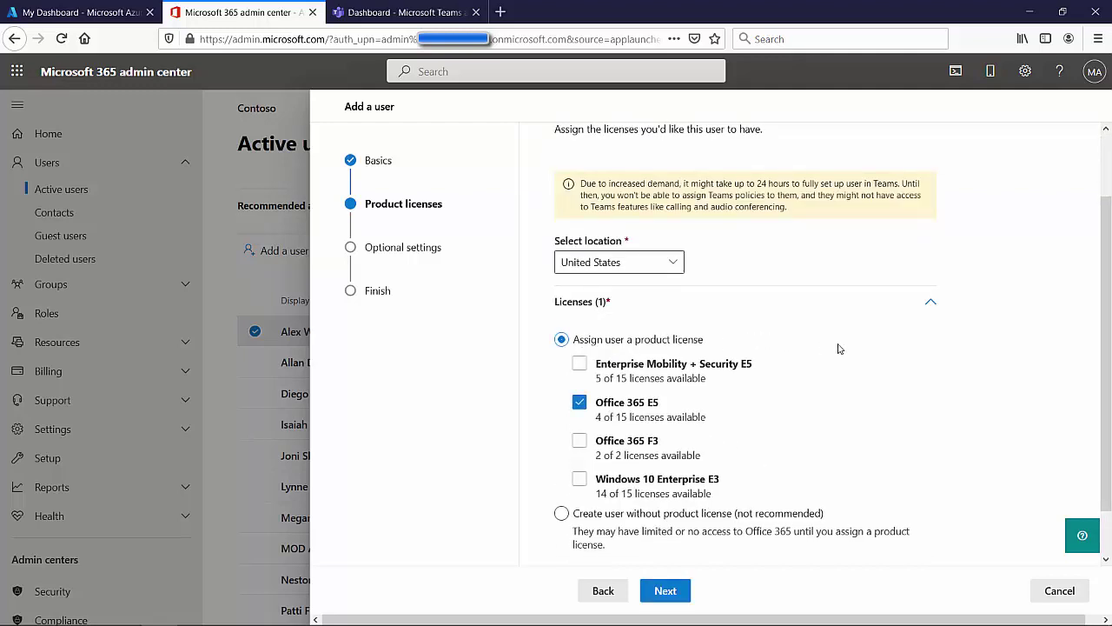
pyautogui.scroll(-1, 840, 349)
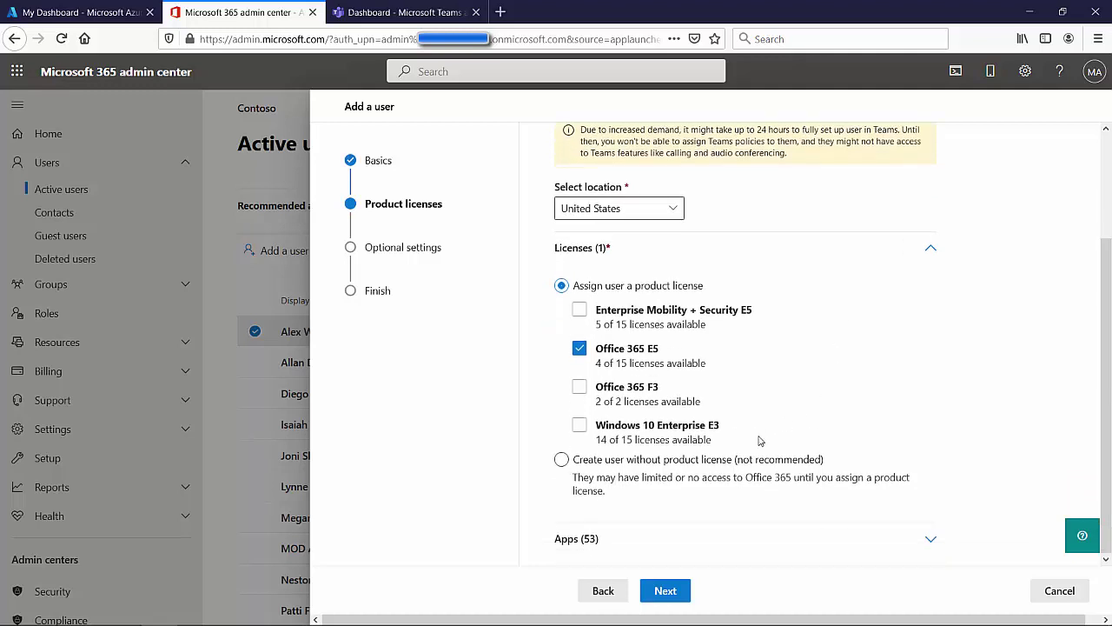
pyautogui.click(669, 592)
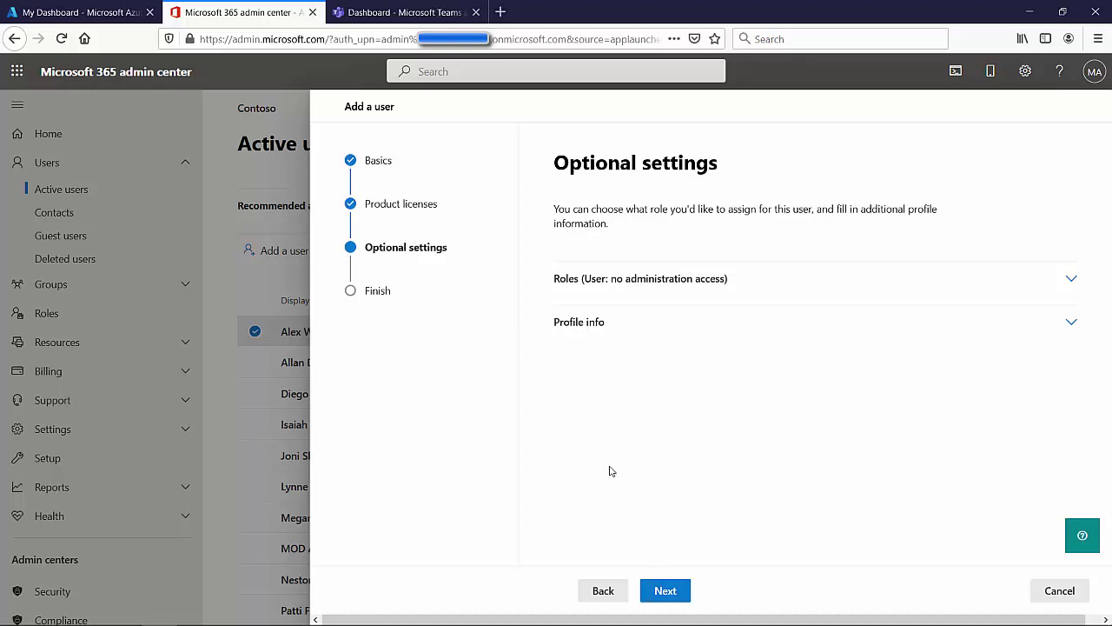
# Examine the admin roles available for the new user and discard the user without creating it
pyautogui.click(638, 287)
pyautogui.scroll(-3, 690, 385)
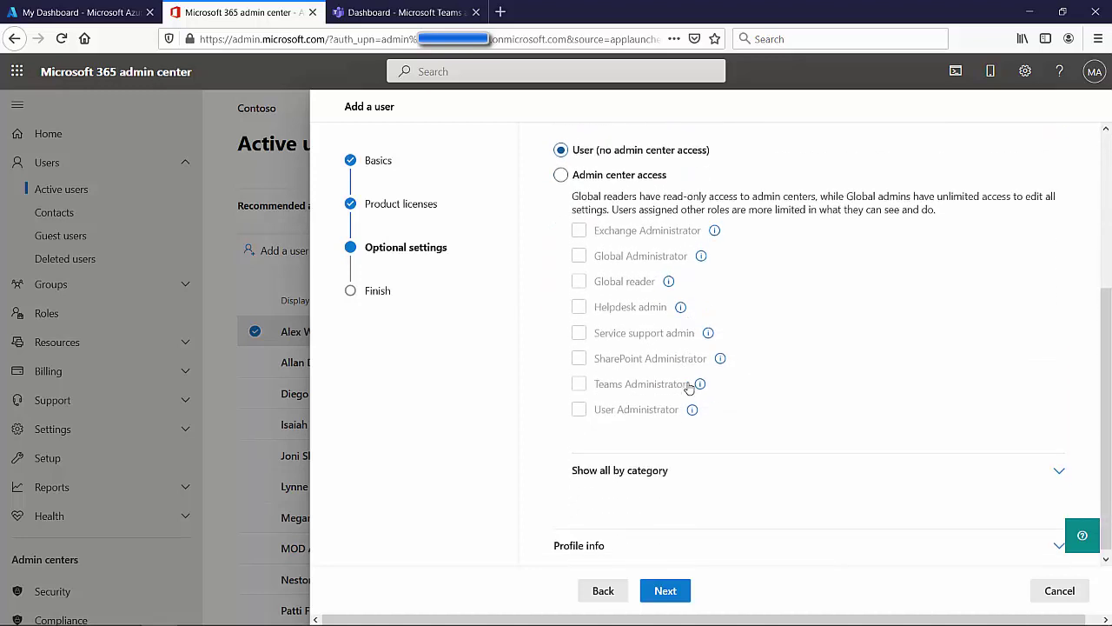
pyautogui.moveTo(688, 387)
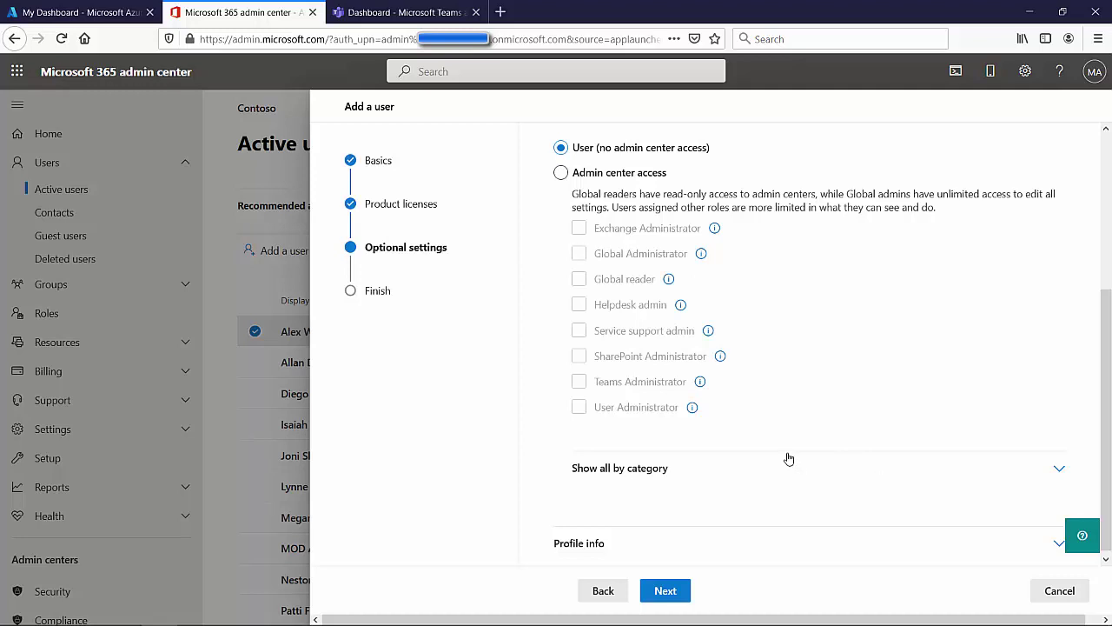
pyautogui.click(1056, 591)
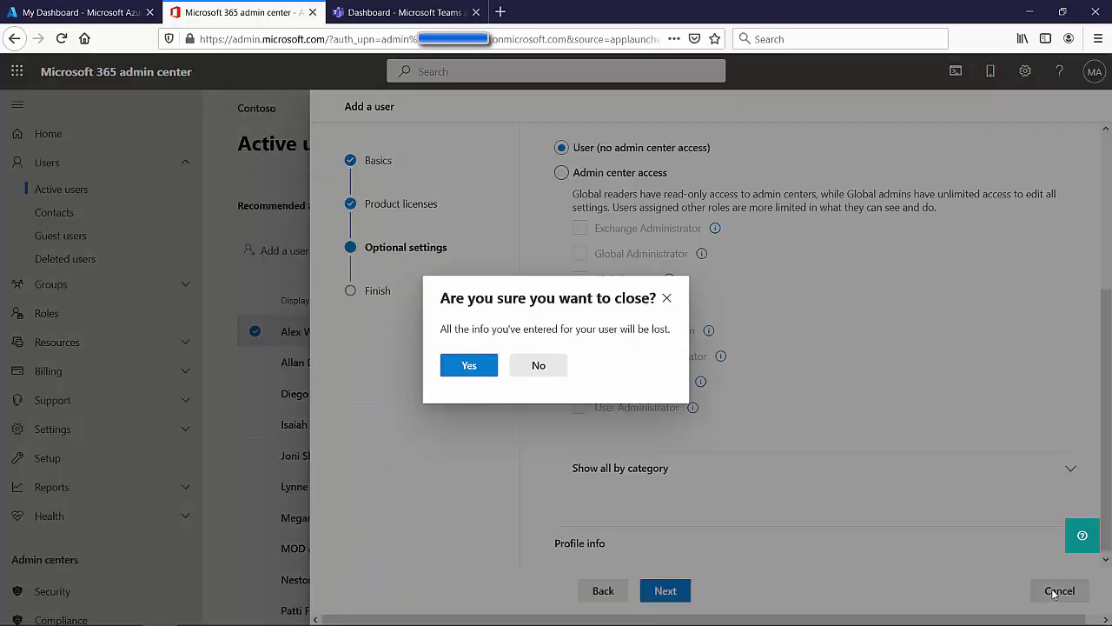
pyautogui.click(480, 370)
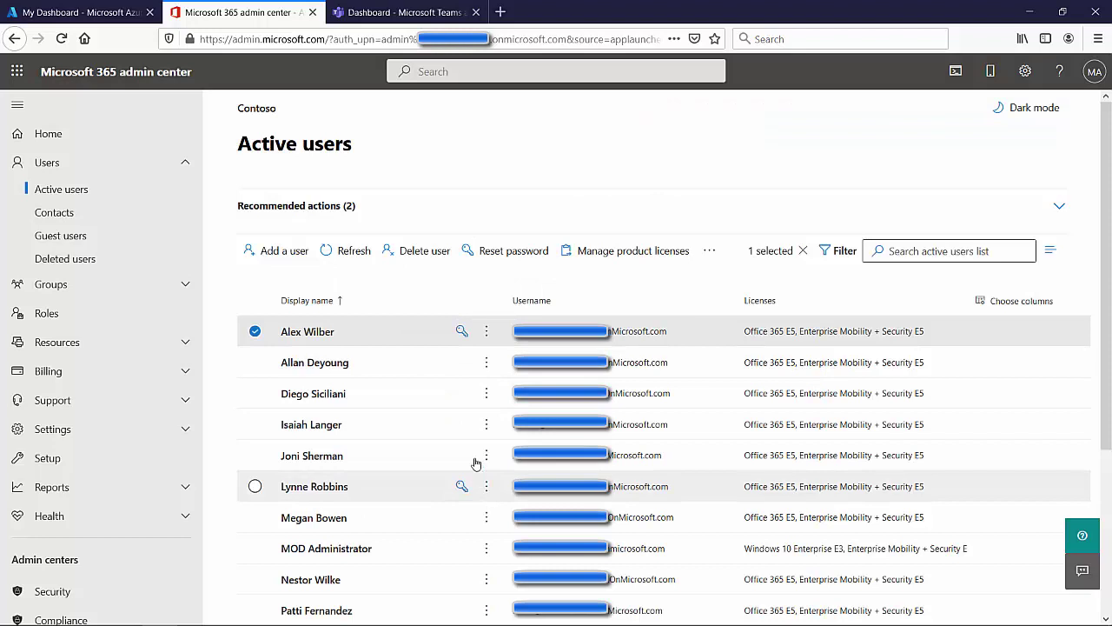
# Switch to the Azure portal and open the list of all users in Azure Active Directory
pyautogui.click(82, 10)
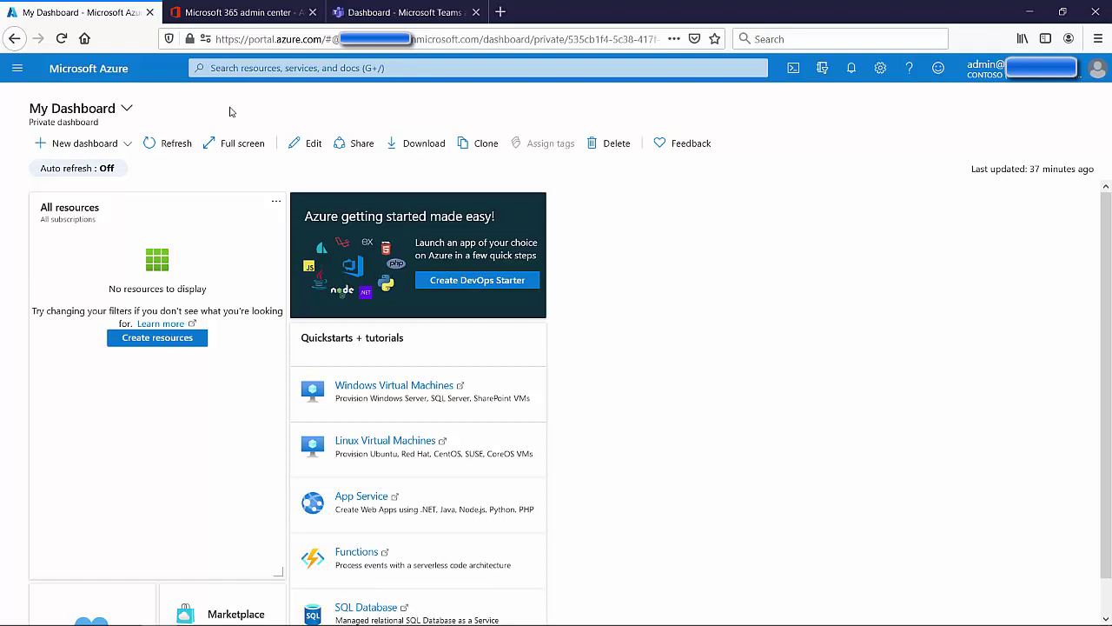
pyautogui.click(17, 68)
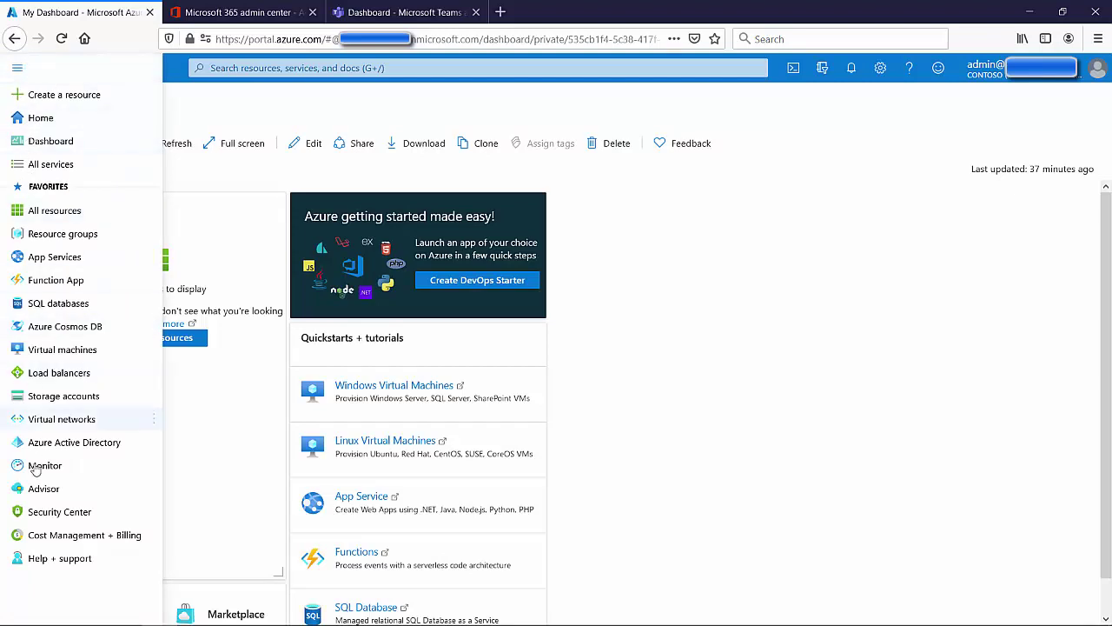
pyautogui.click(17, 66)
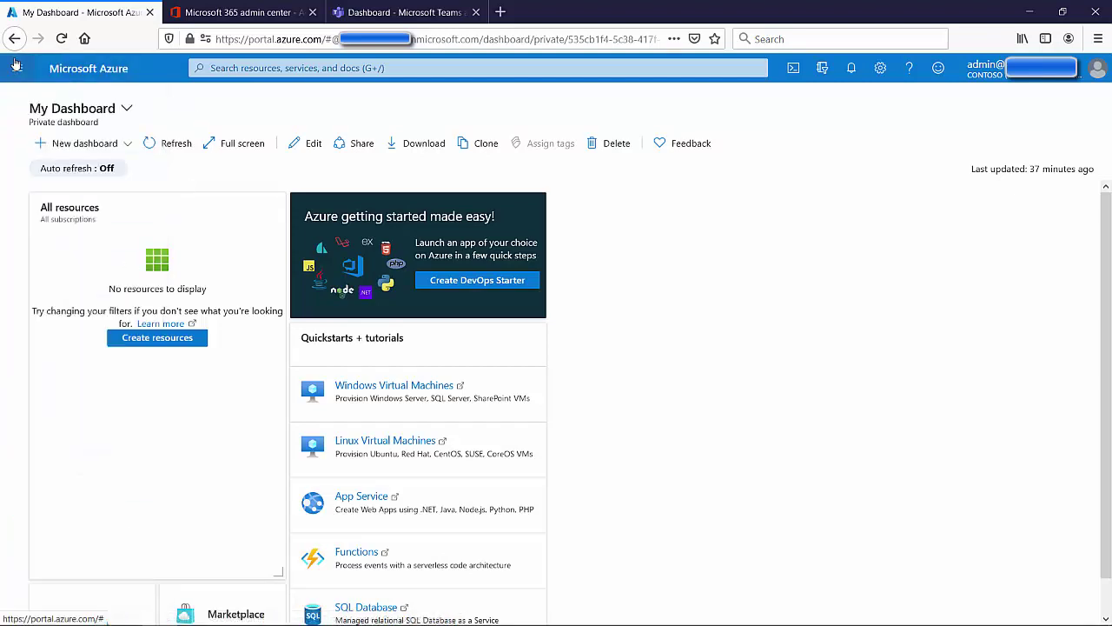
pyautogui.click(16, 64)
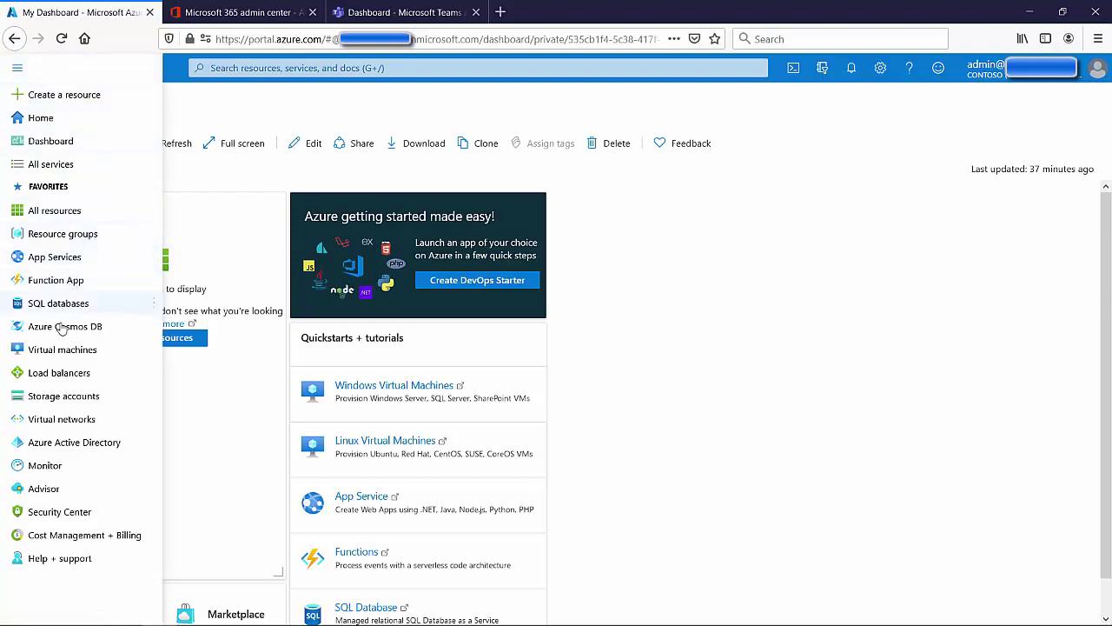
pyautogui.click(64, 445)
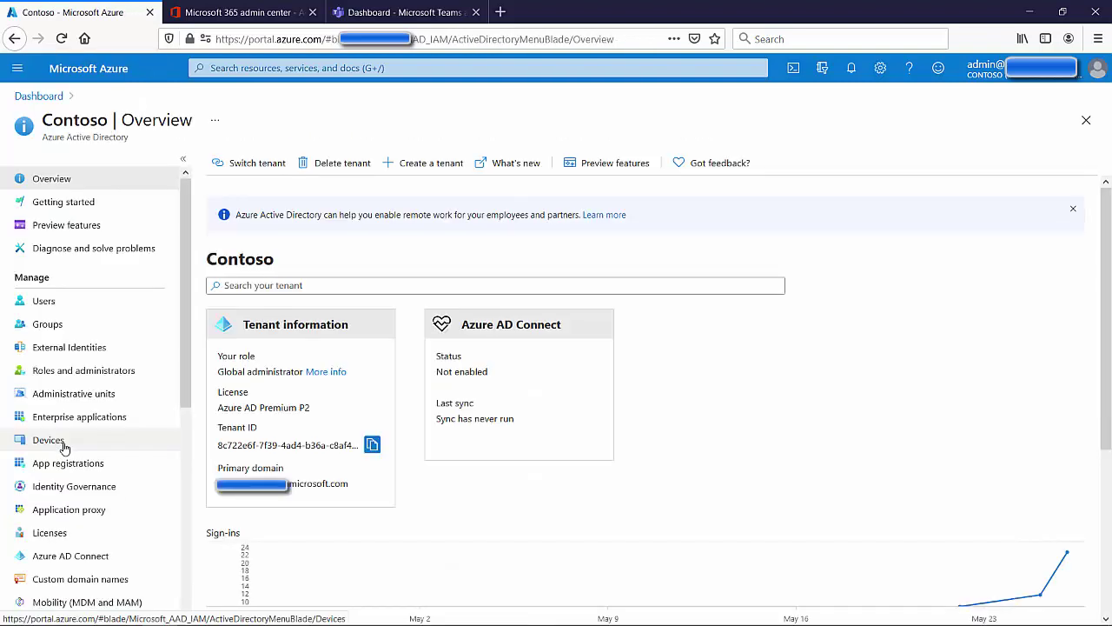
pyautogui.click(44, 302)
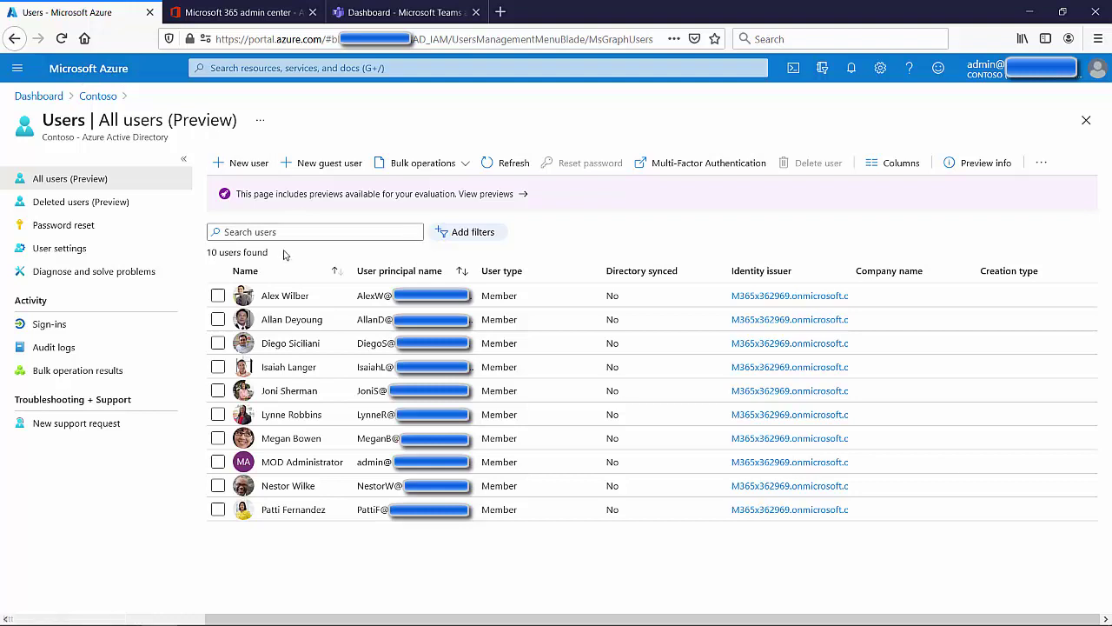
# Mark the Teams communications administrator role for the first listed user's assignments and return to the user list without adding it
pyautogui.click(273, 296)
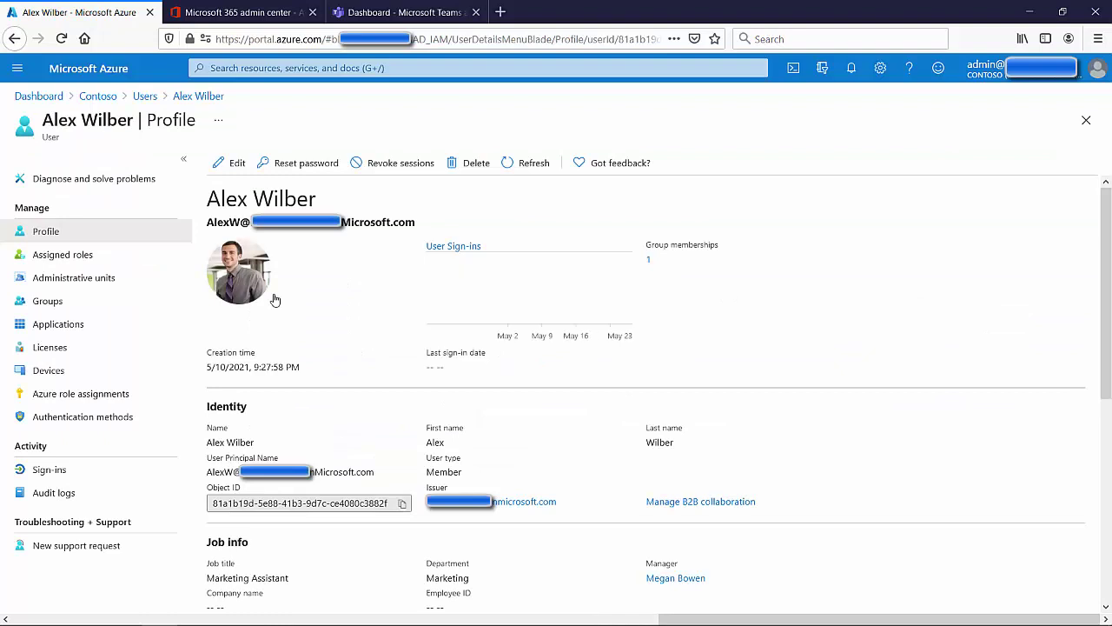
pyautogui.click(58, 257)
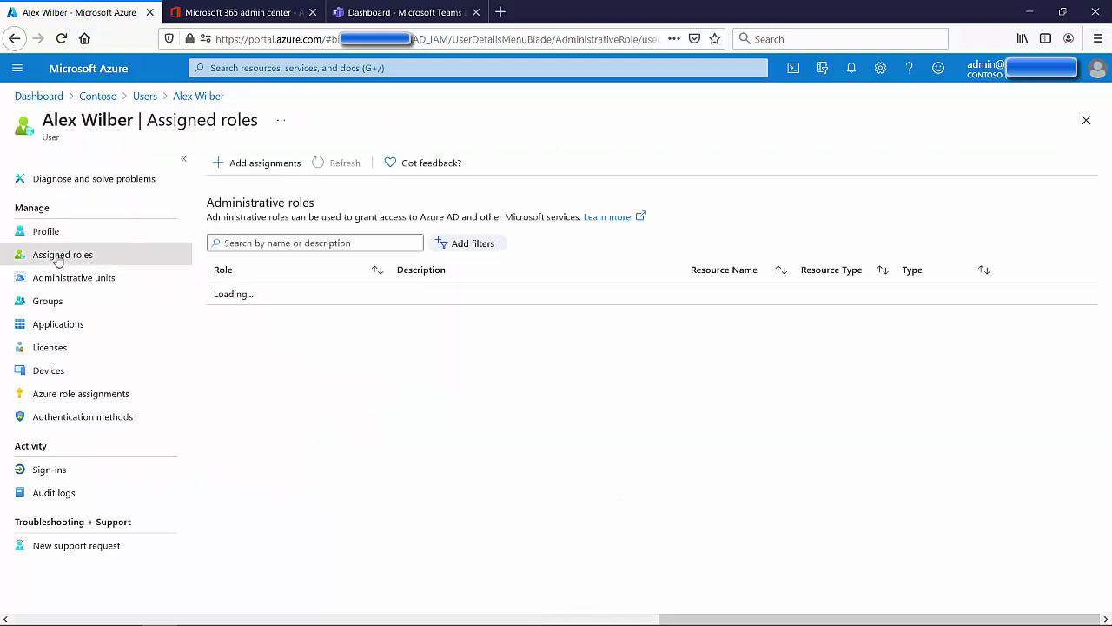
pyautogui.click(253, 168)
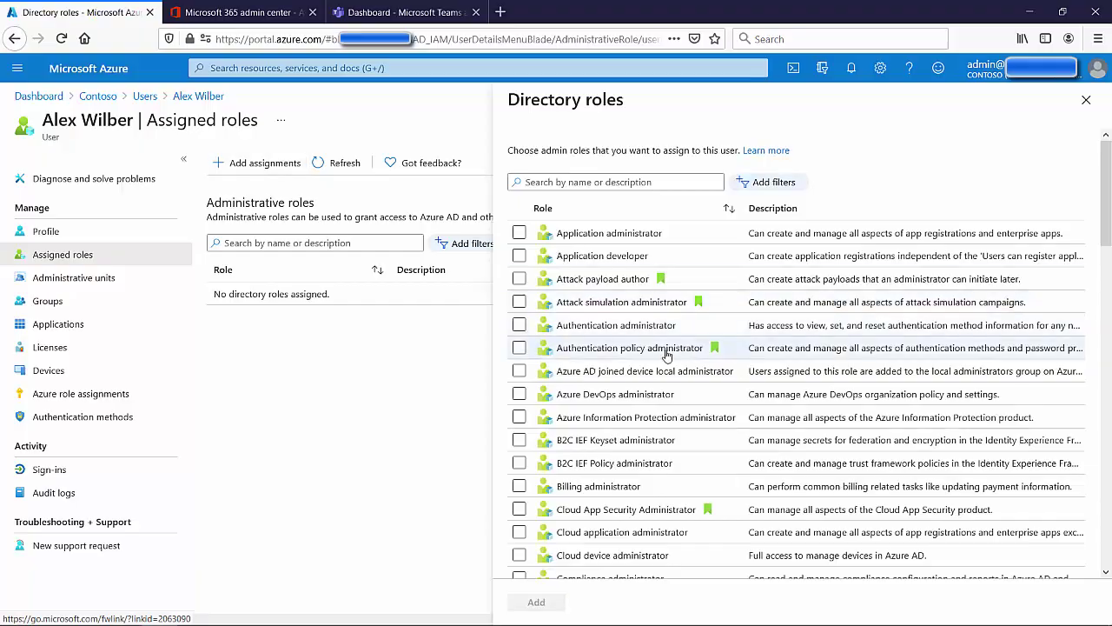
pyautogui.scroll(-3, 661, 356)
pyautogui.scroll(-10, 628, 363)
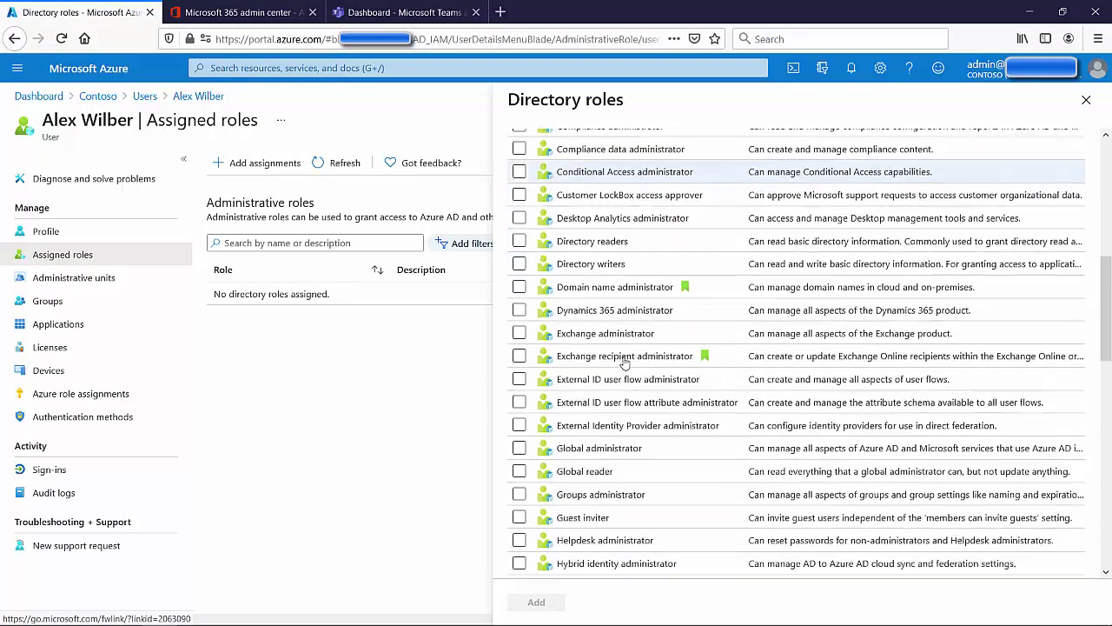
pyautogui.scroll(-12, 626, 363)
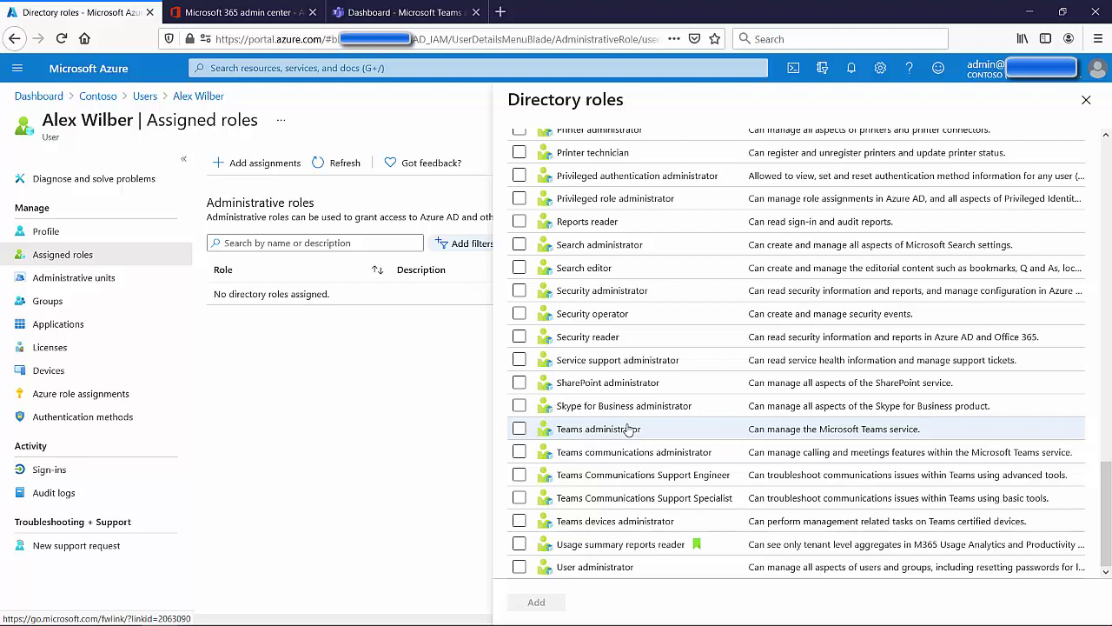
pyautogui.click(519, 451)
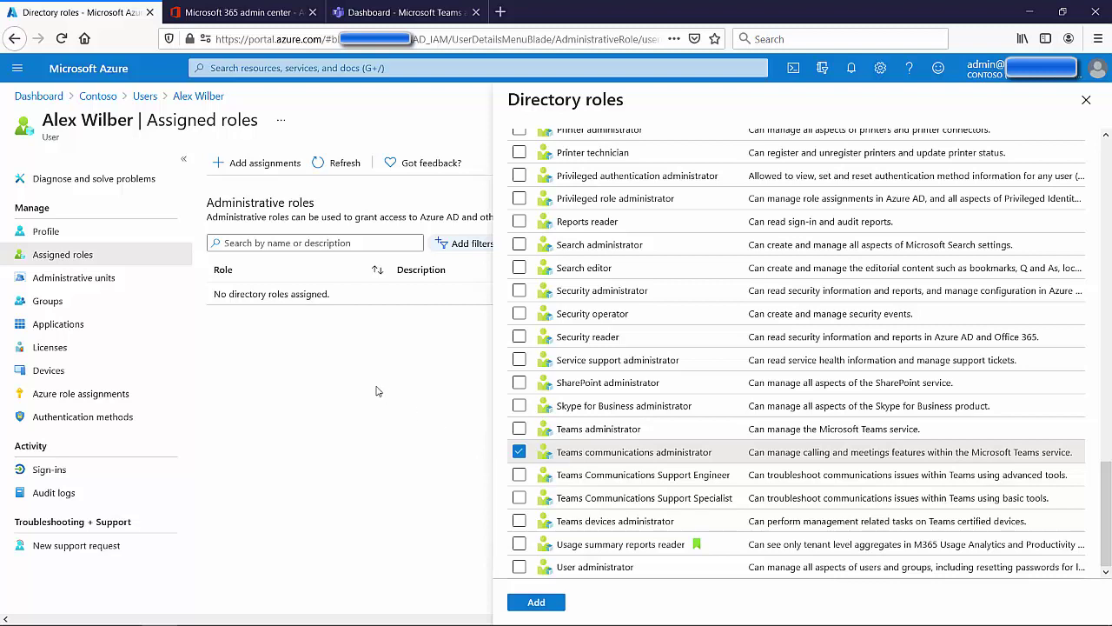
pyautogui.click(145, 96)
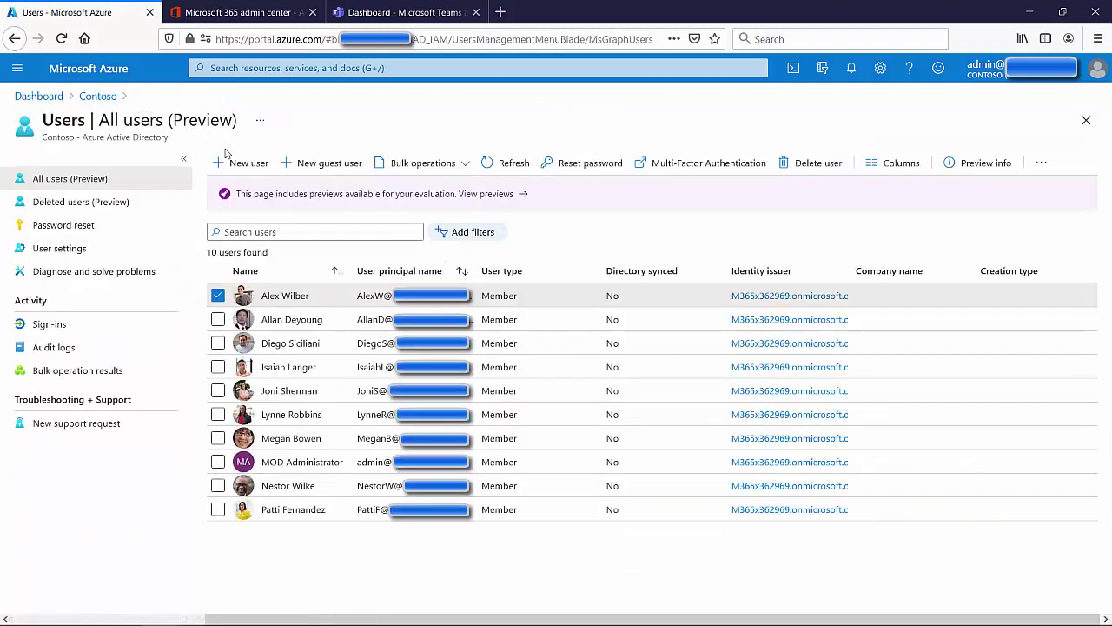
# Start creating a new user with BurningIce as the user name, name and first name
pyautogui.click(250, 163)
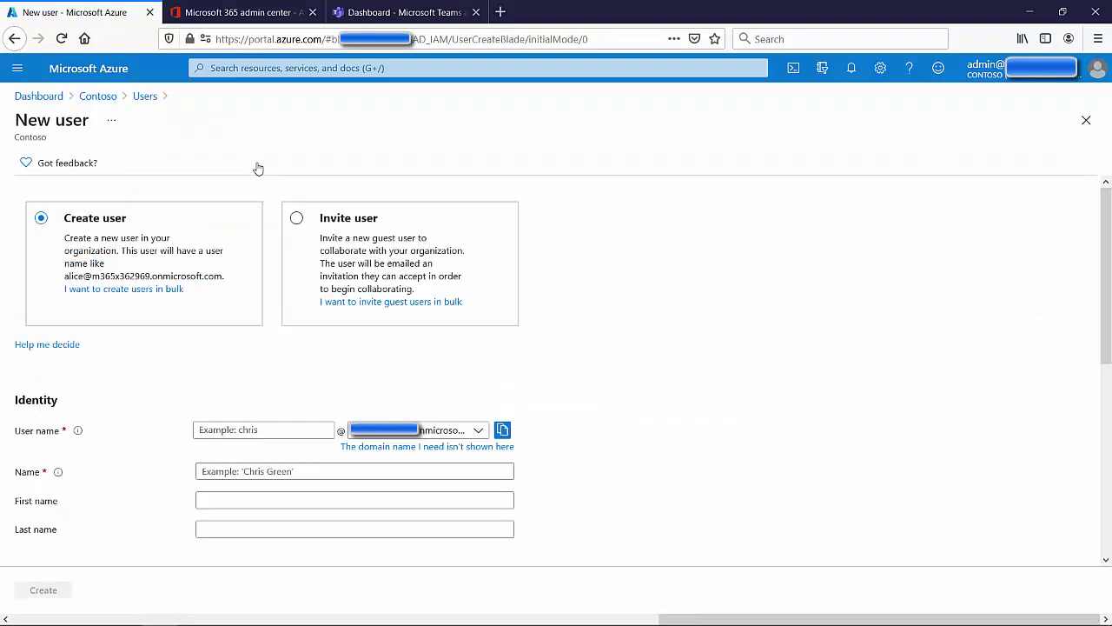
pyautogui.scroll(-2, 278, 504)
pyautogui.scroll(-2, 280, 508)
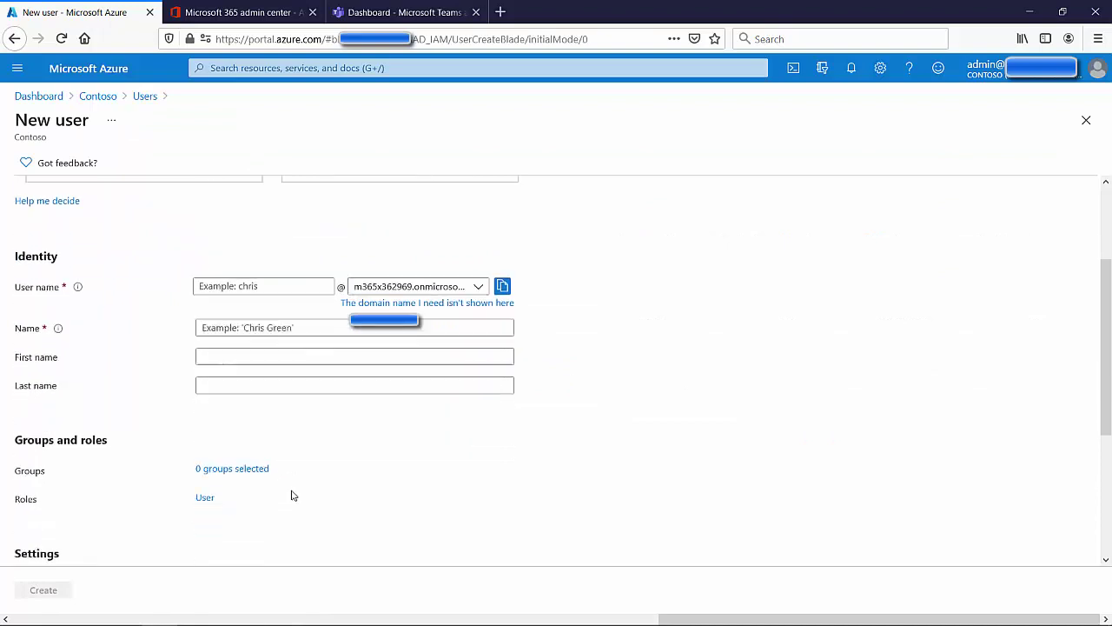
pyautogui.click(267, 276)
pyautogui.write('BurningIce')
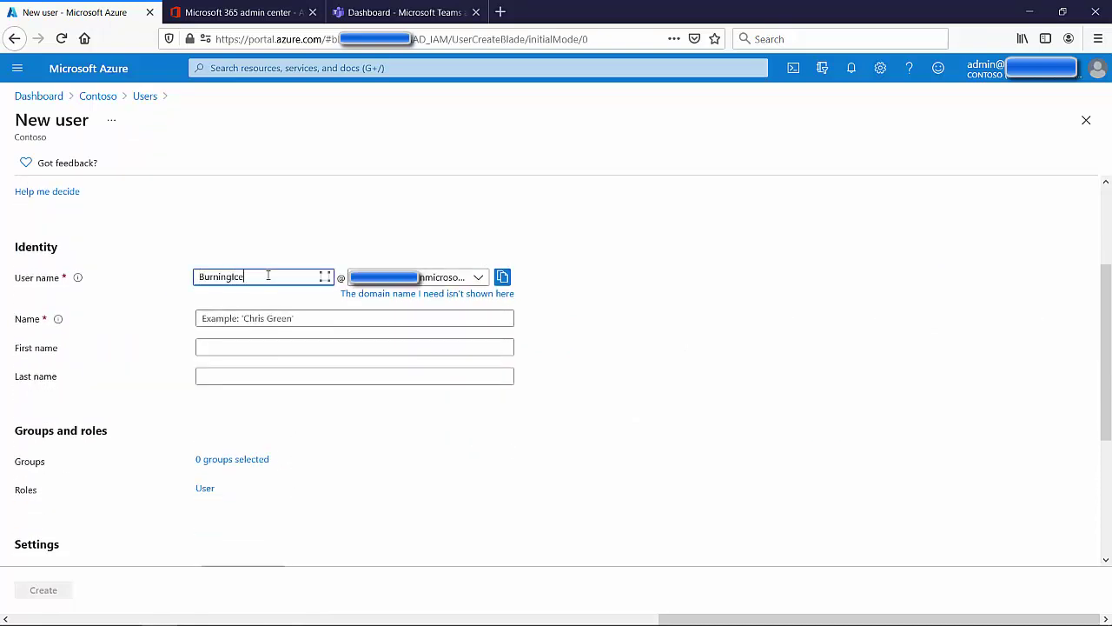
pyautogui.click(267, 317)
pyautogui.write('BurningIce')
pyautogui.press('Tab')
pyautogui.write('BurningIce')
# Select Teams administrator, Teams communications administrator, Teams Communications Support Engineer, Teams Communications Support Specialist and Teams devices administrator as the new user's directory roles
pyautogui.scroll(-2, 226, 447)
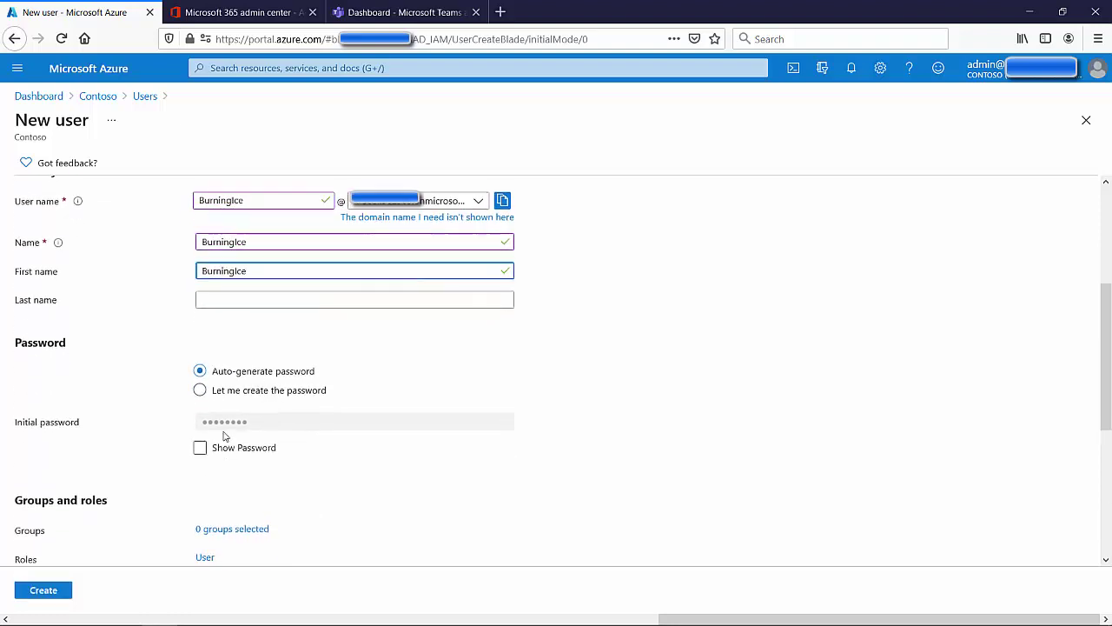
pyautogui.scroll(-3, 235, 366)
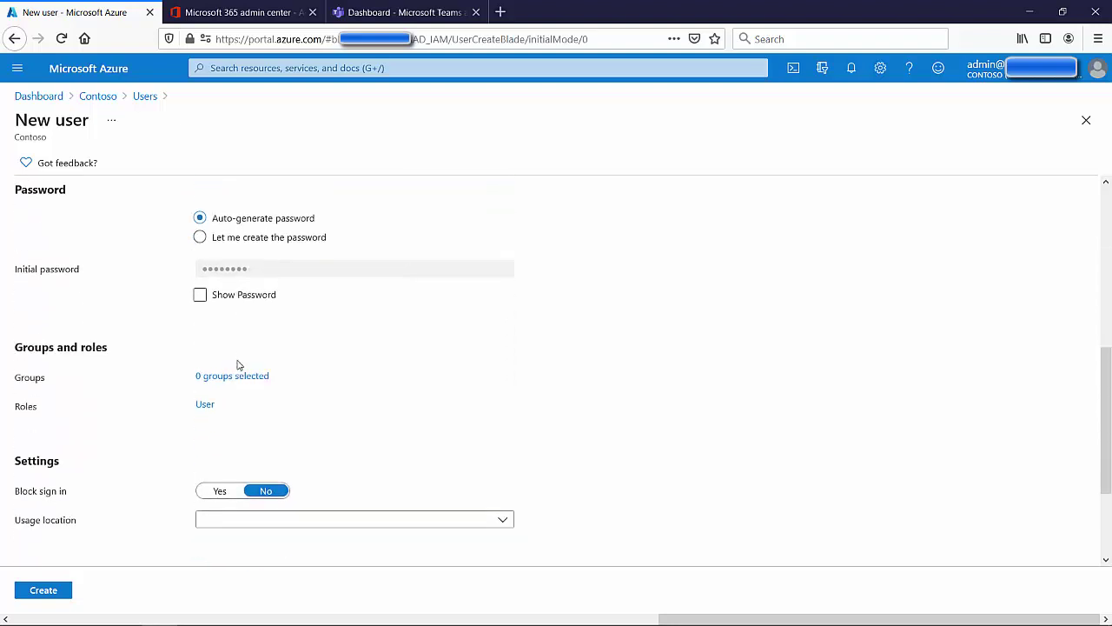
pyautogui.click(205, 406)
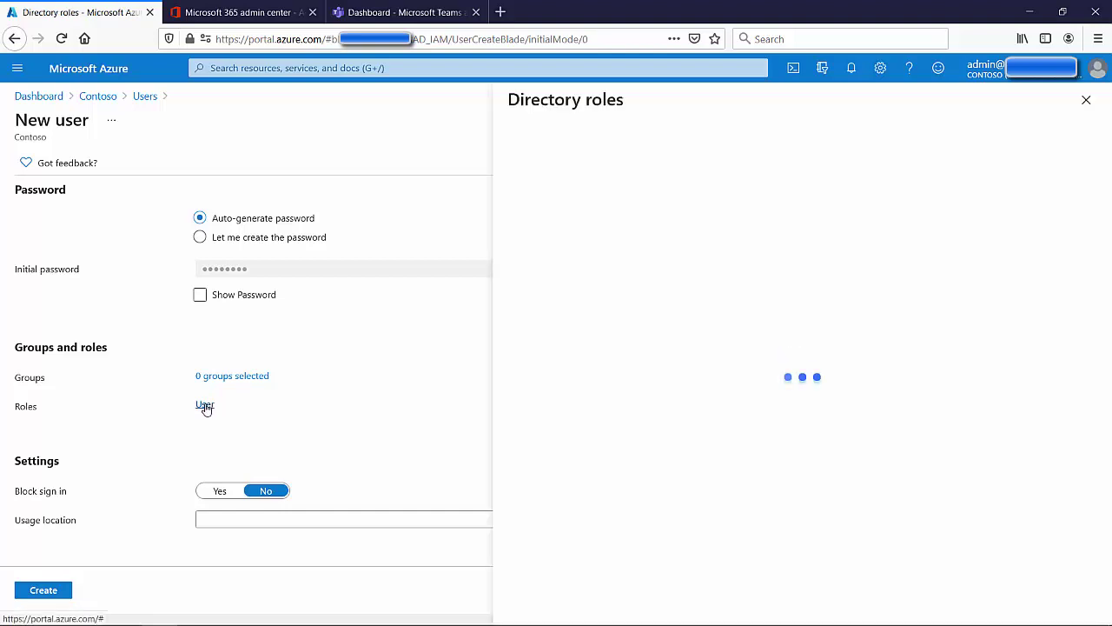
pyautogui.scroll(-10, 628, 357)
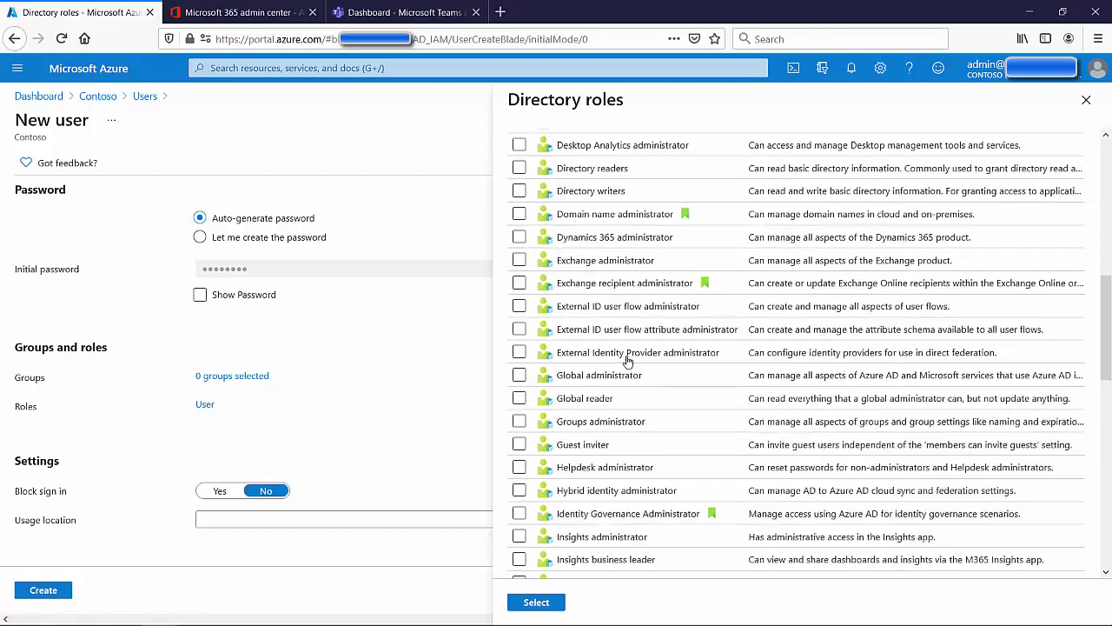
pyautogui.scroll(-5, 627, 362)
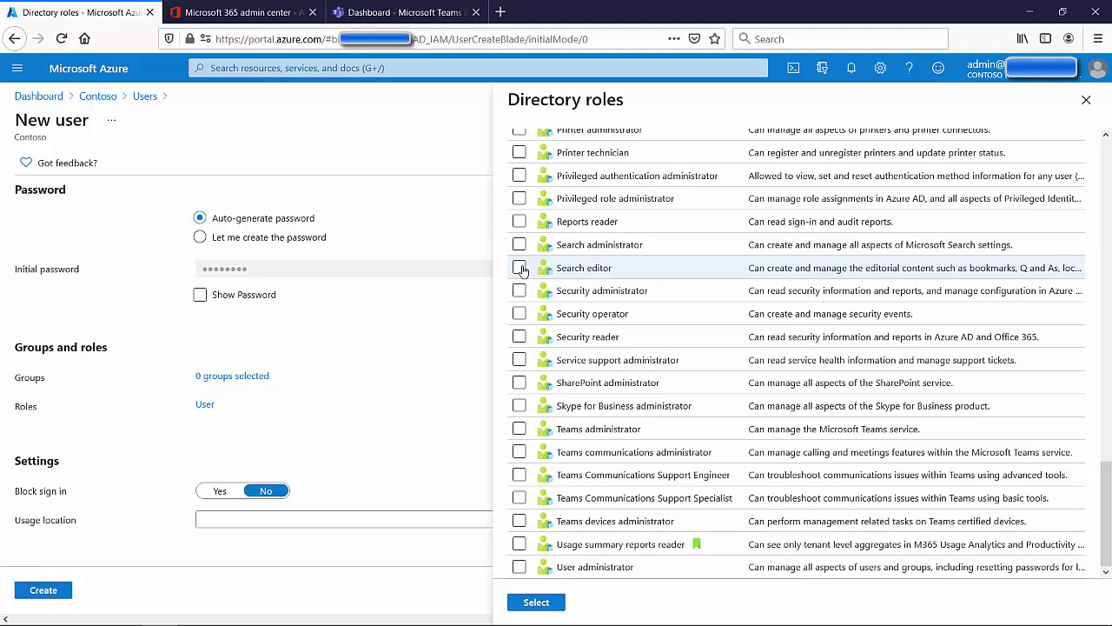
pyautogui.click(519, 428)
pyautogui.click(519, 452)
pyautogui.click(519, 475)
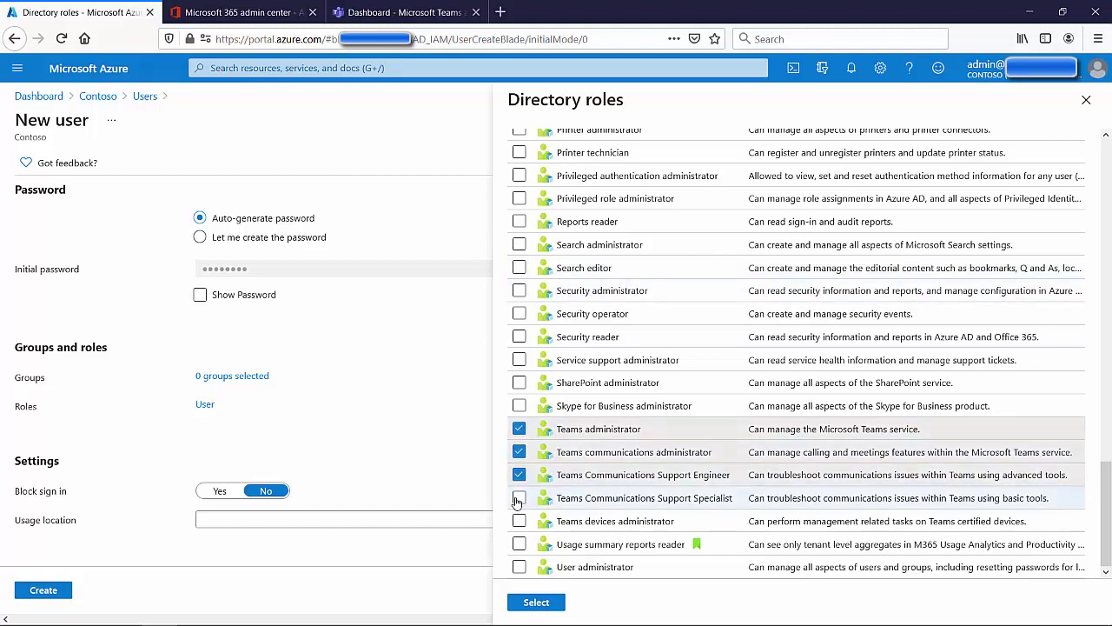
pyautogui.click(519, 498)
pyautogui.click(519, 520)
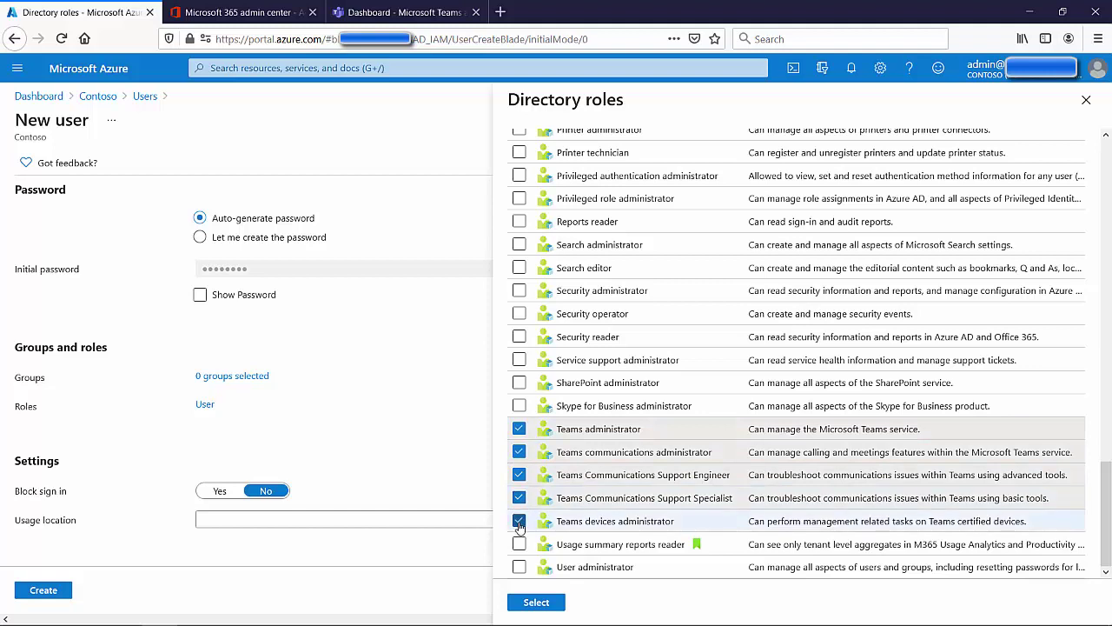
# Deselect the Teams communications administrator, Teams Communications Support Engineer, Teams Communications Support Specialist and Teams devices administrator roles
pyautogui.click(519, 452)
pyautogui.click(519, 474)
pyautogui.click(519, 498)
pyautogui.click(519, 520)
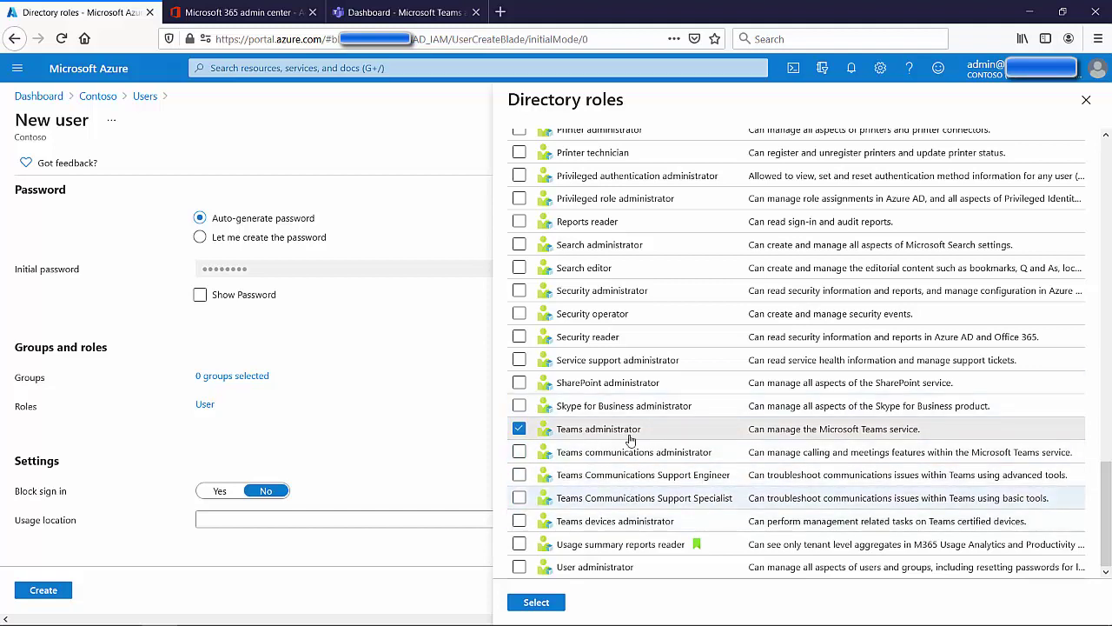